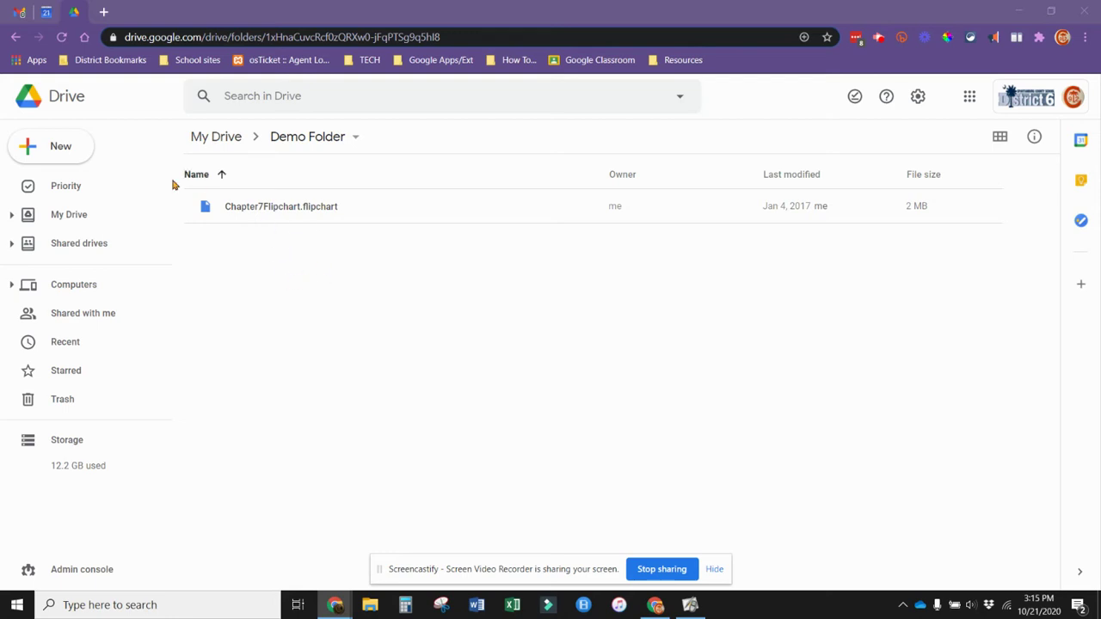
Try to preview Chapter7Flipchart.flipchart in the Drive Demo Folder, close the preview and switch to ActivInspire.
double_click(312, 209)
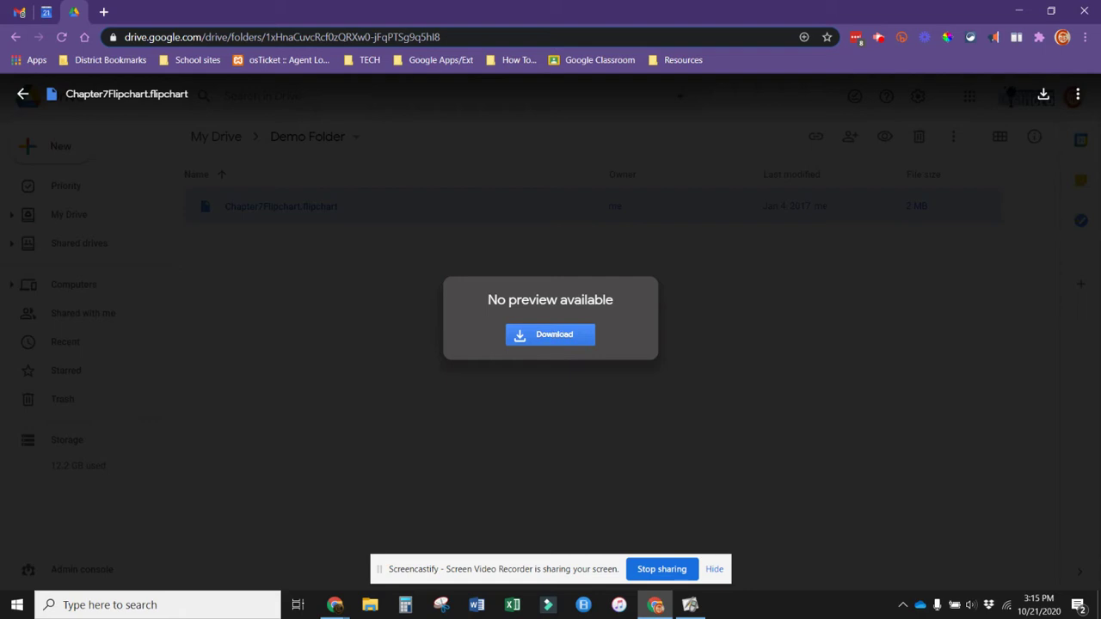
left_click(359, 315)
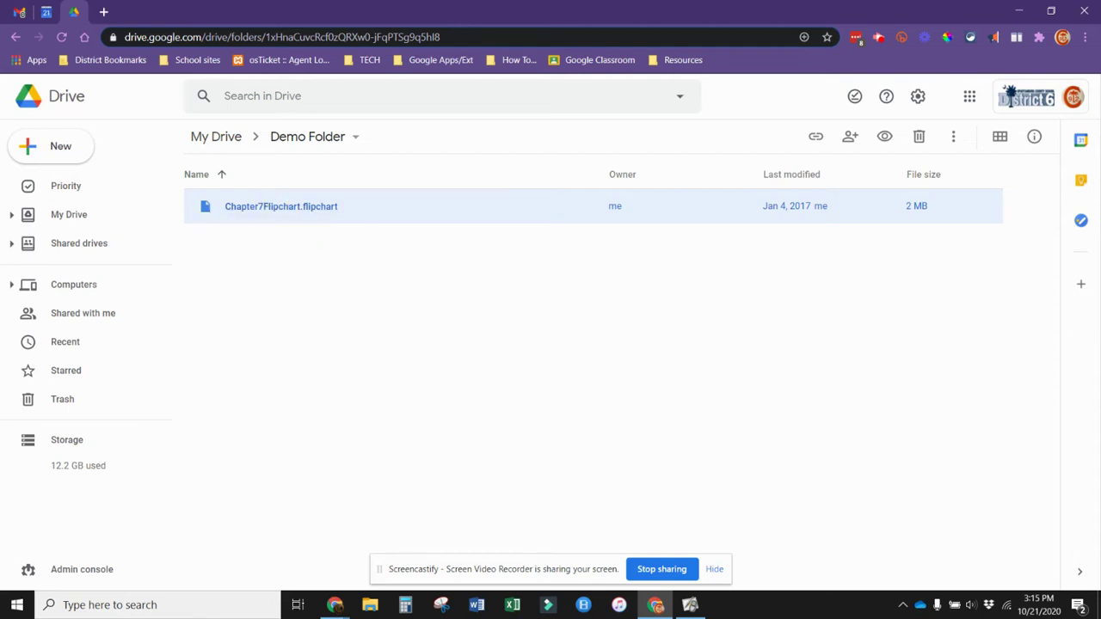
left_click(690, 605)
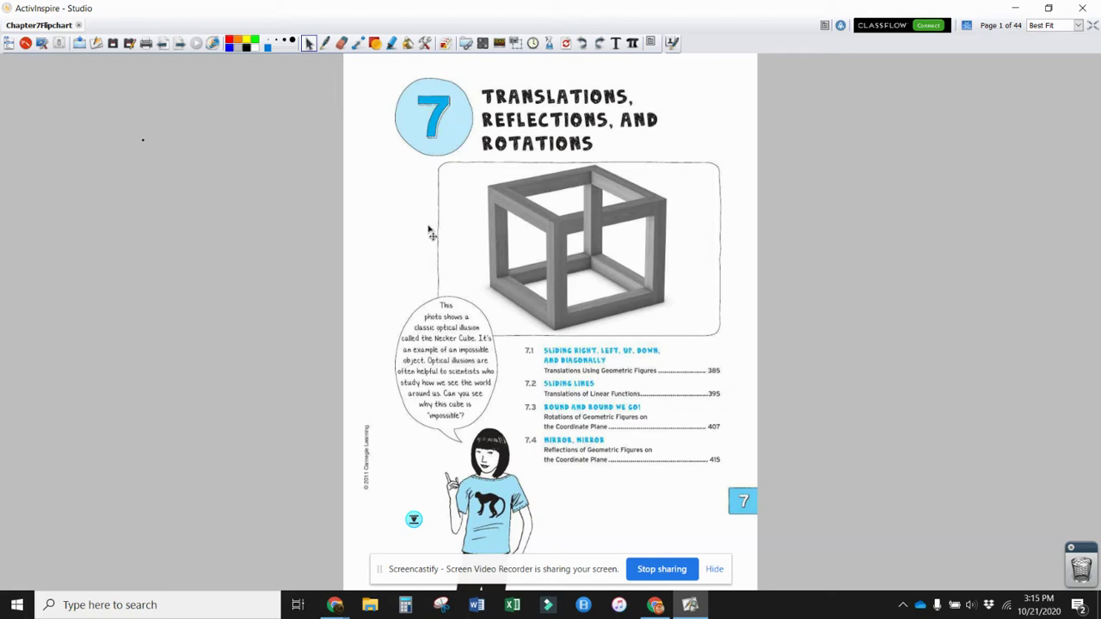
left_click(146, 44)
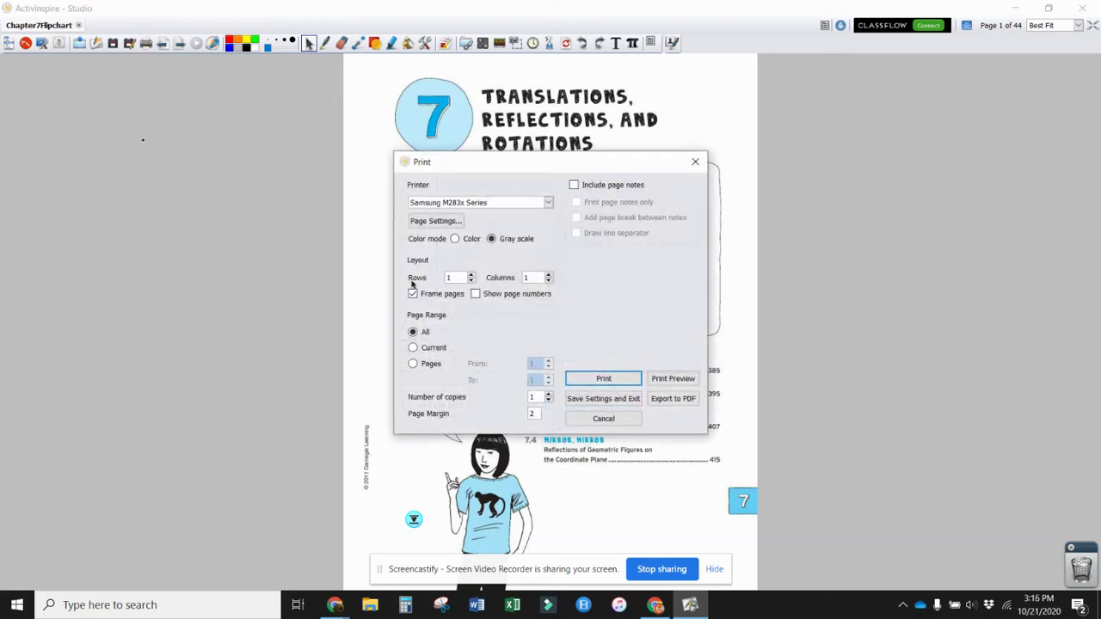
left_click(673, 399)
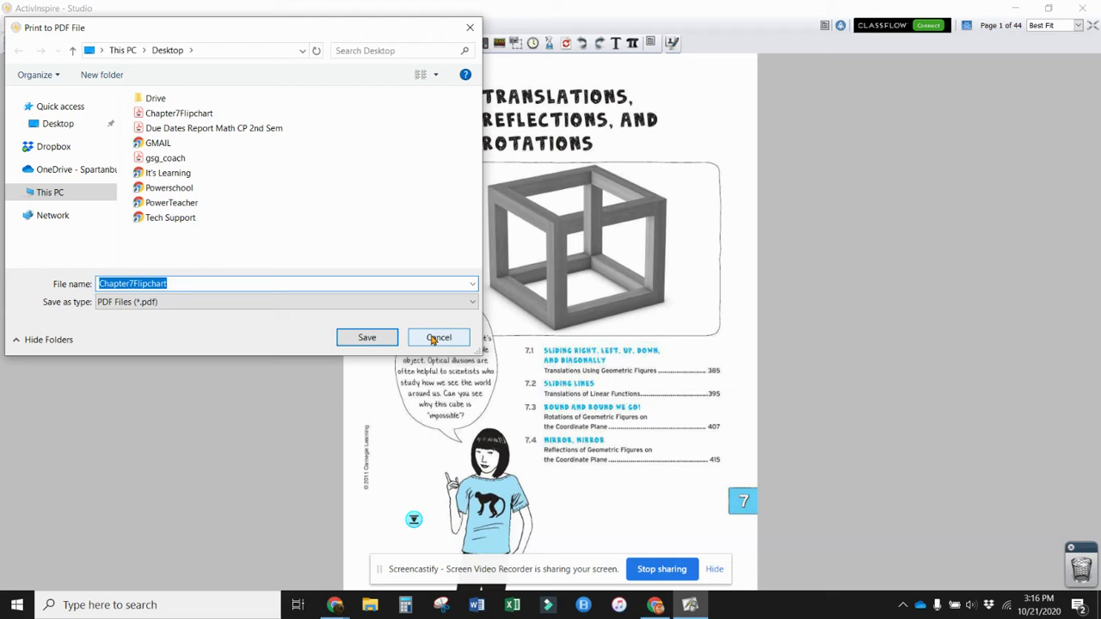
left_click(436, 338)
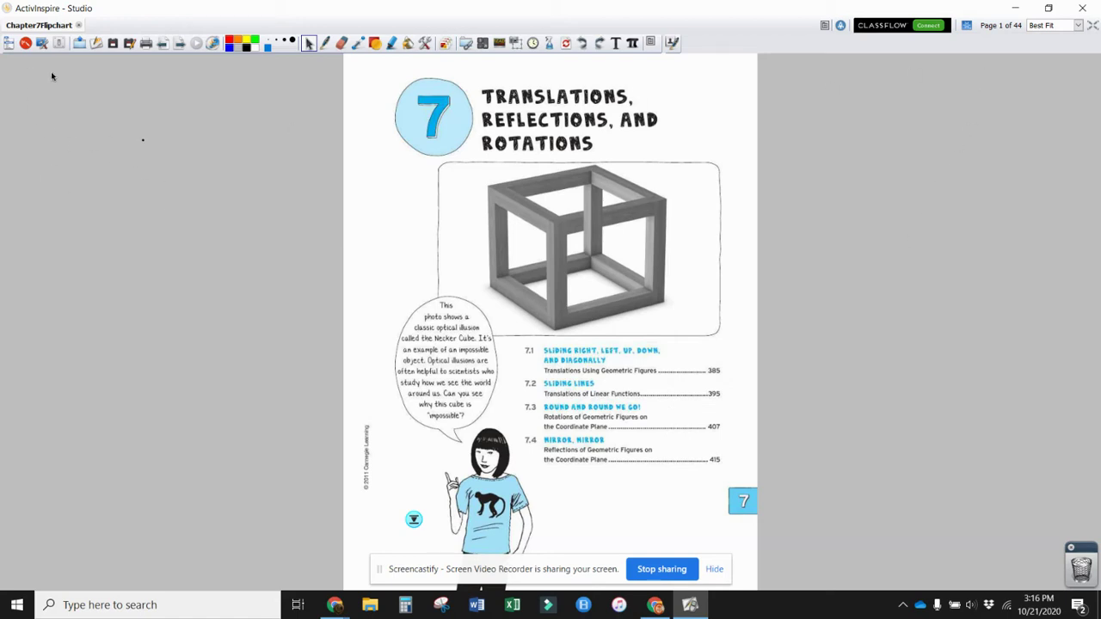
Export all pages of the Chapter7Flipchart as JPEG images into a new folder on the Desktop, keeping the name New folder.
left_click(8, 45)
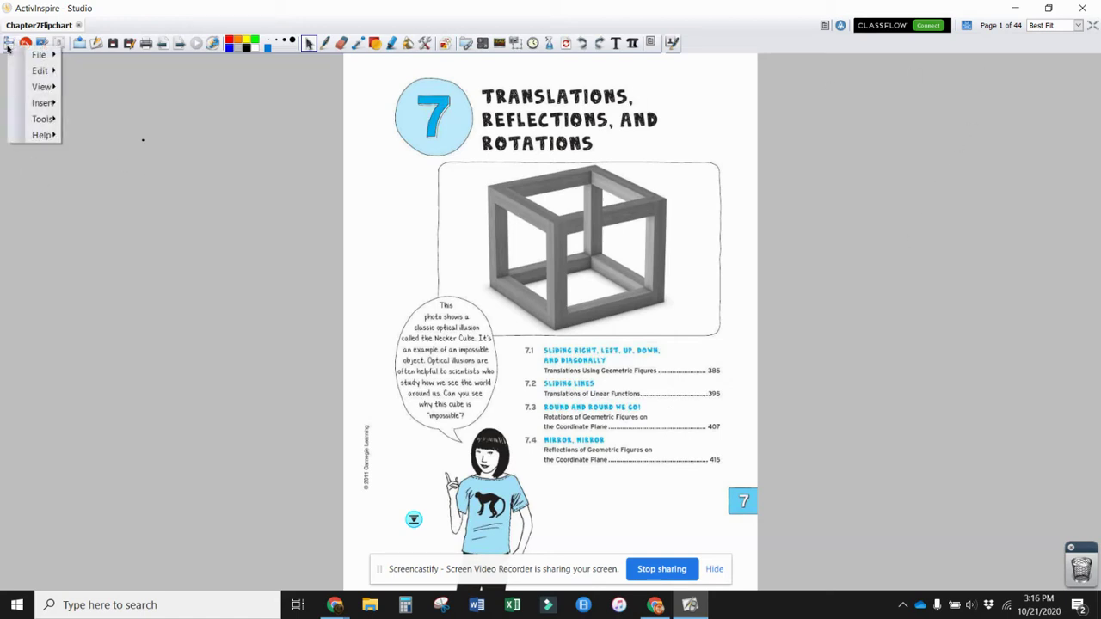
mouse_move(36, 56)
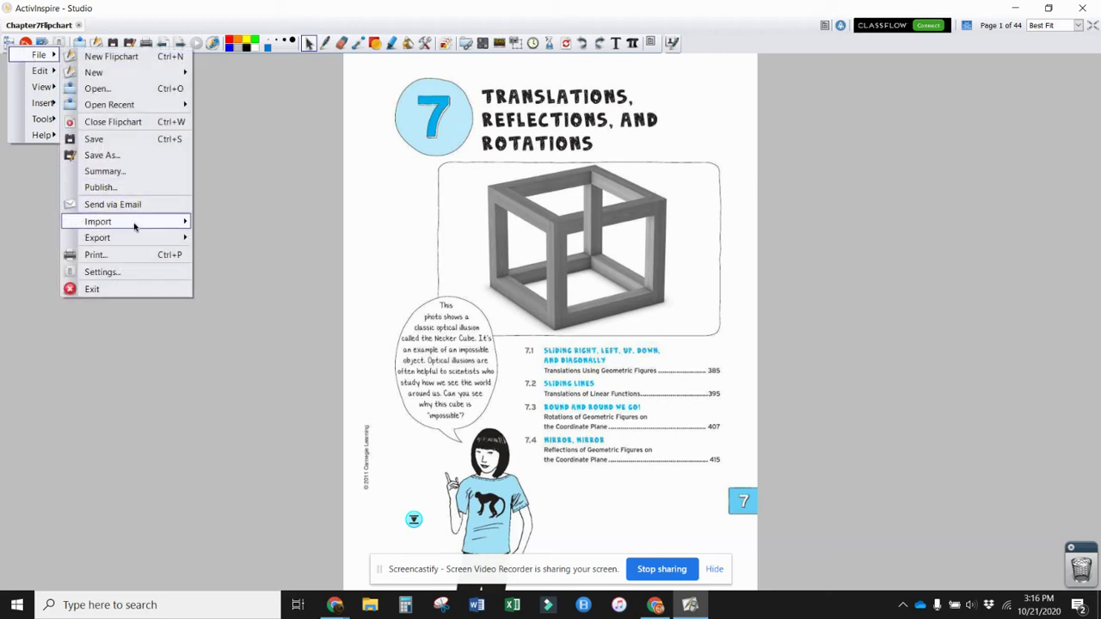
mouse_move(131, 237)
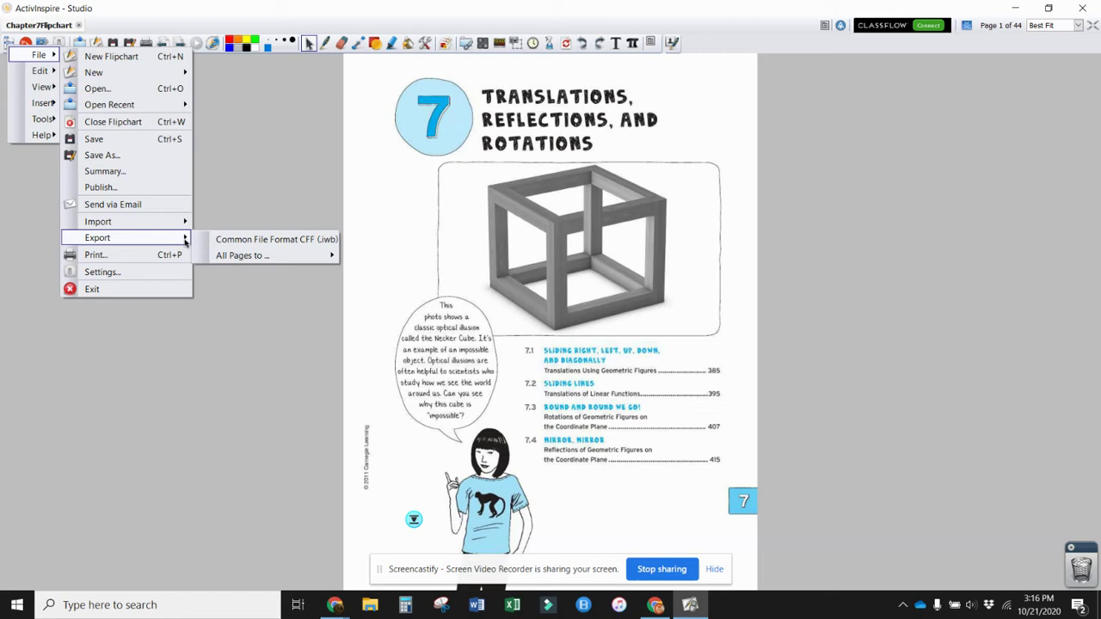
mouse_move(252, 256)
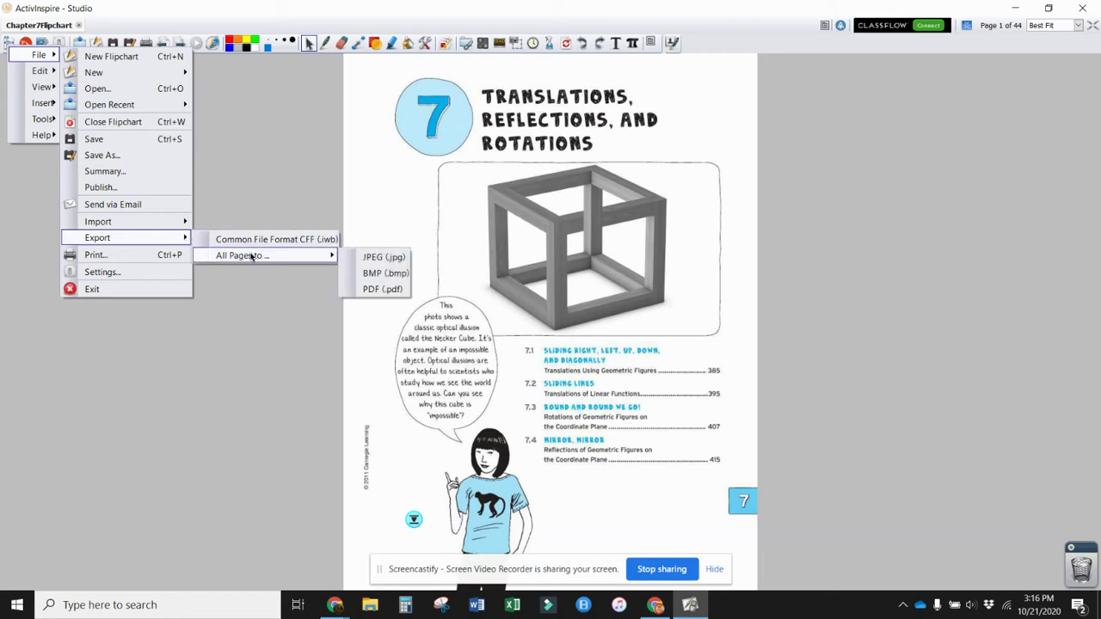
left_click(376, 258)
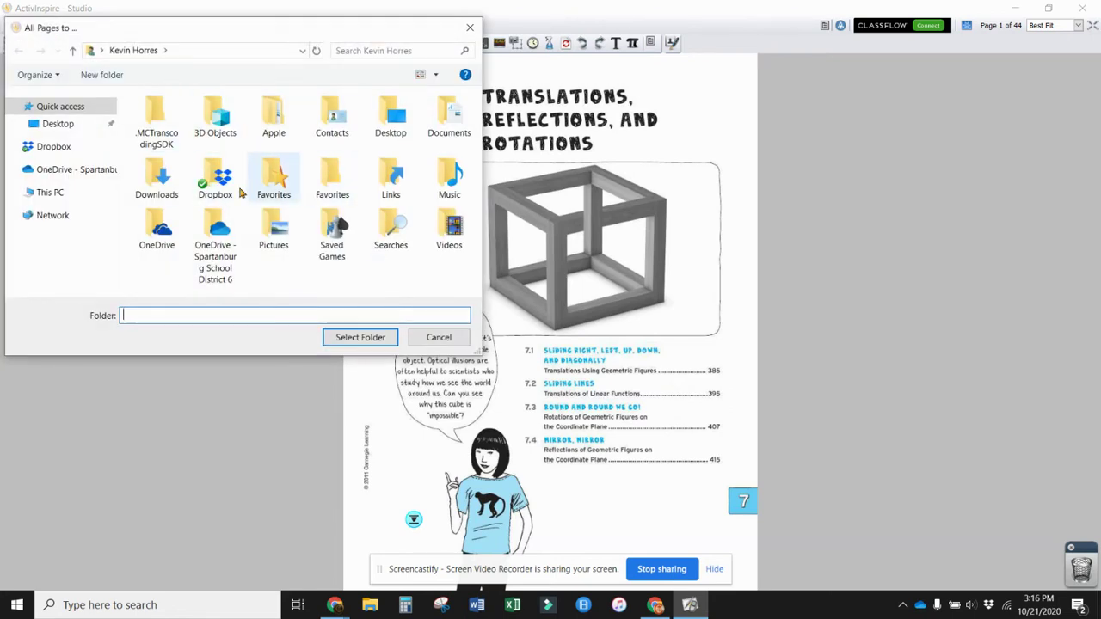
left_click(58, 125)
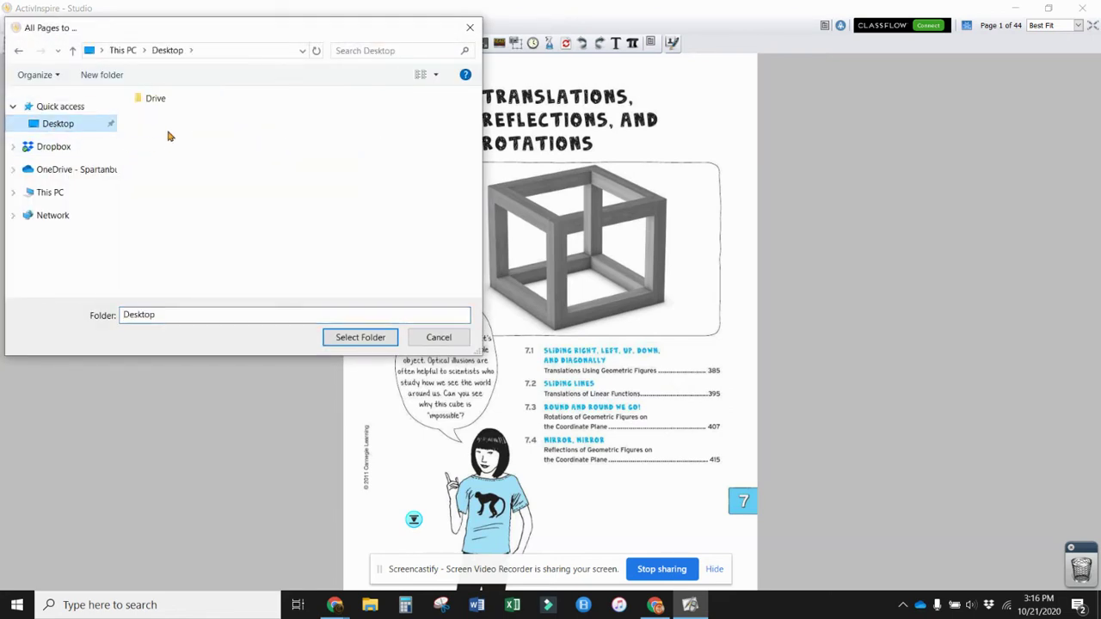
left_click(130, 76)
left_click(253, 225)
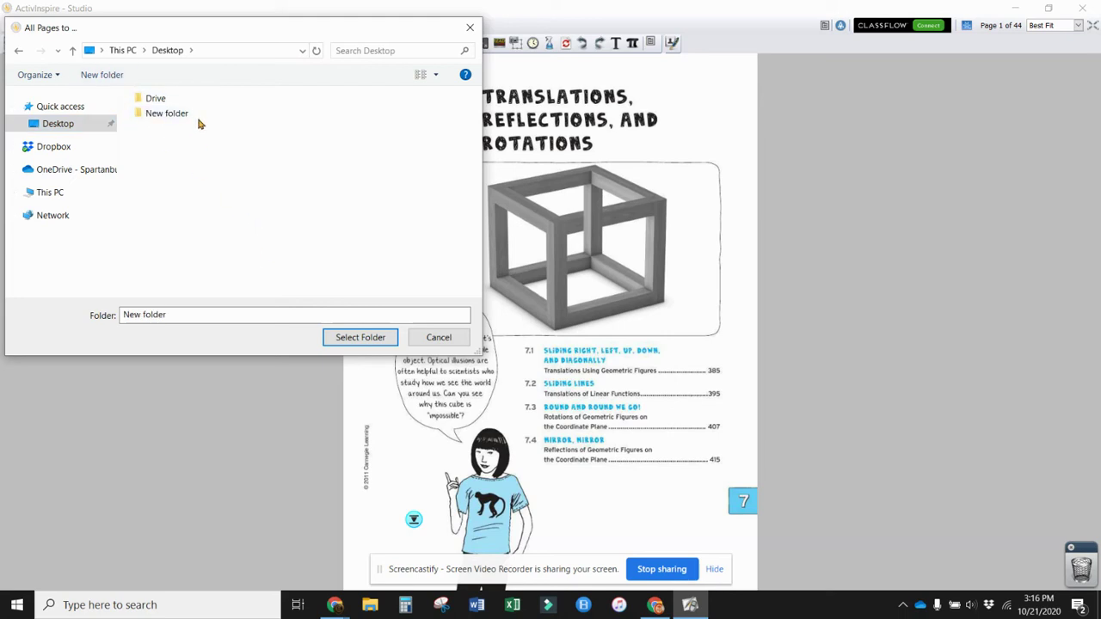
double_click(172, 114)
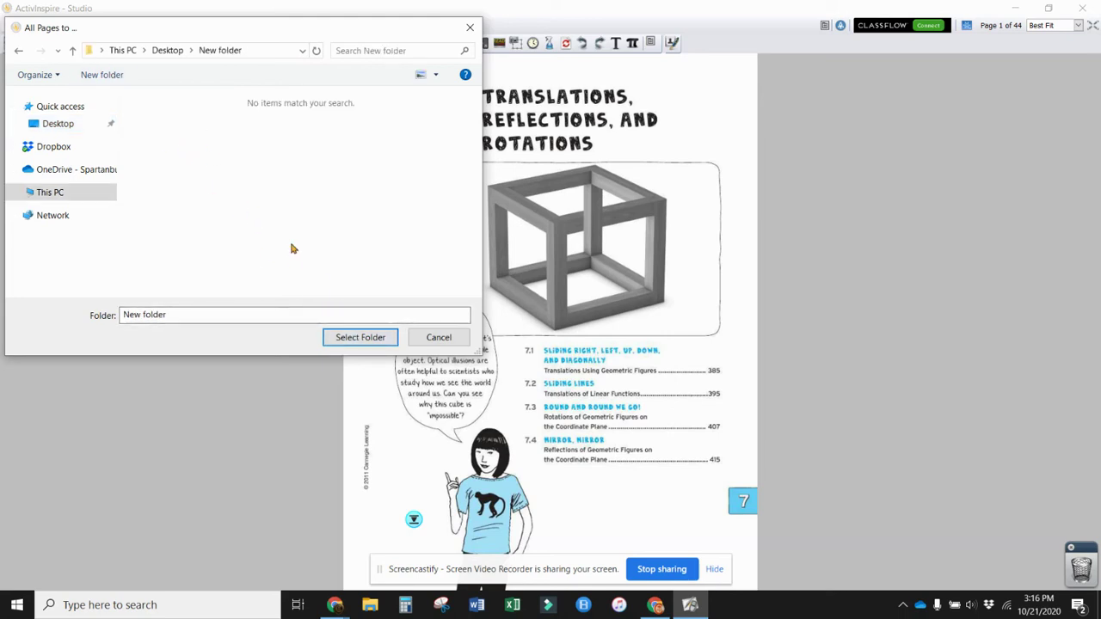
left_click(353, 338)
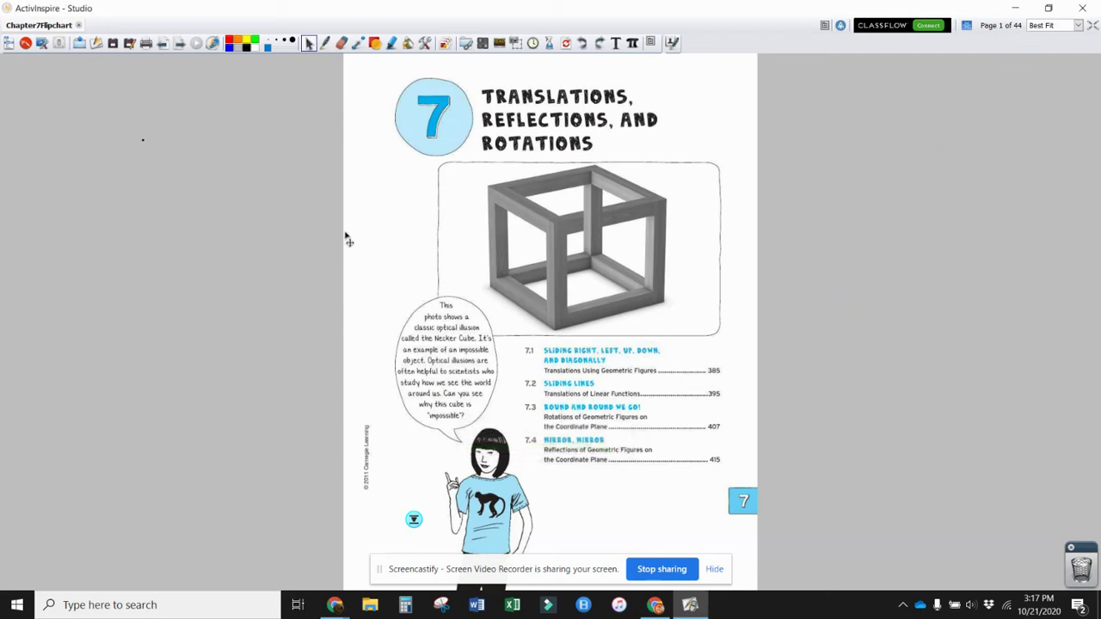
Minimize the open windows and open New folder on the desktop to examine the exported page images.
left_click(1016, 9)
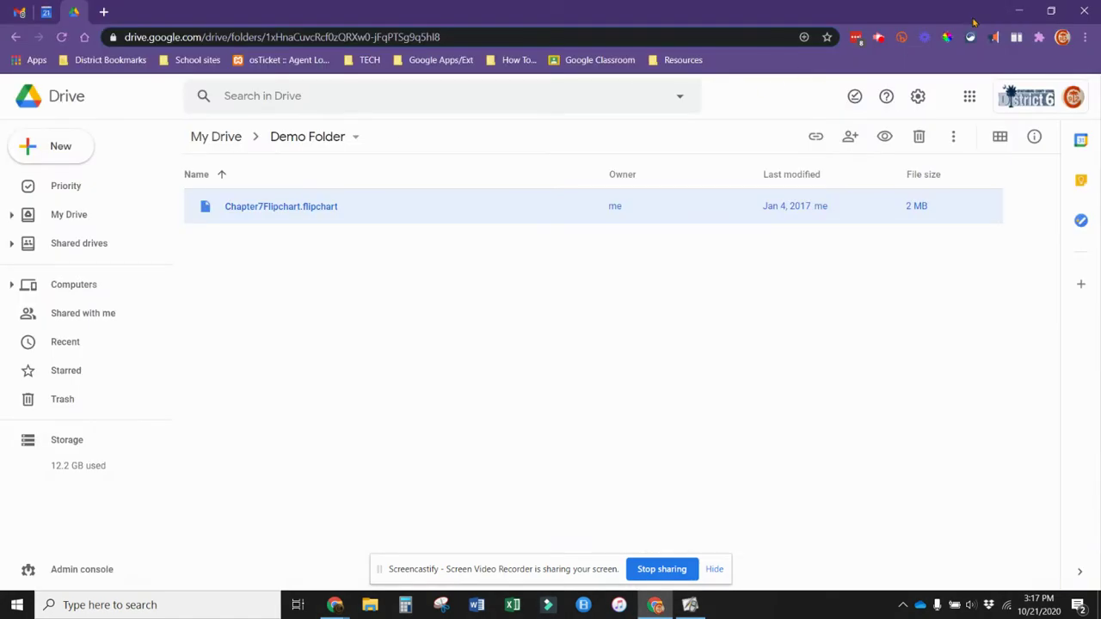
left_click(1018, 11)
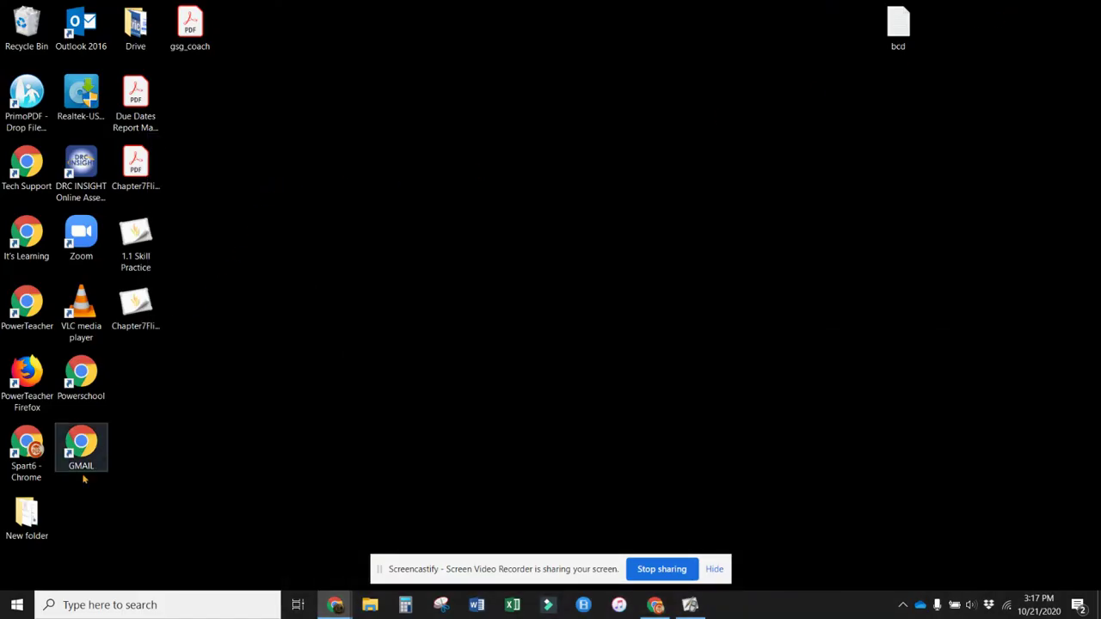
left_click(27, 516)
double_click(27, 516)
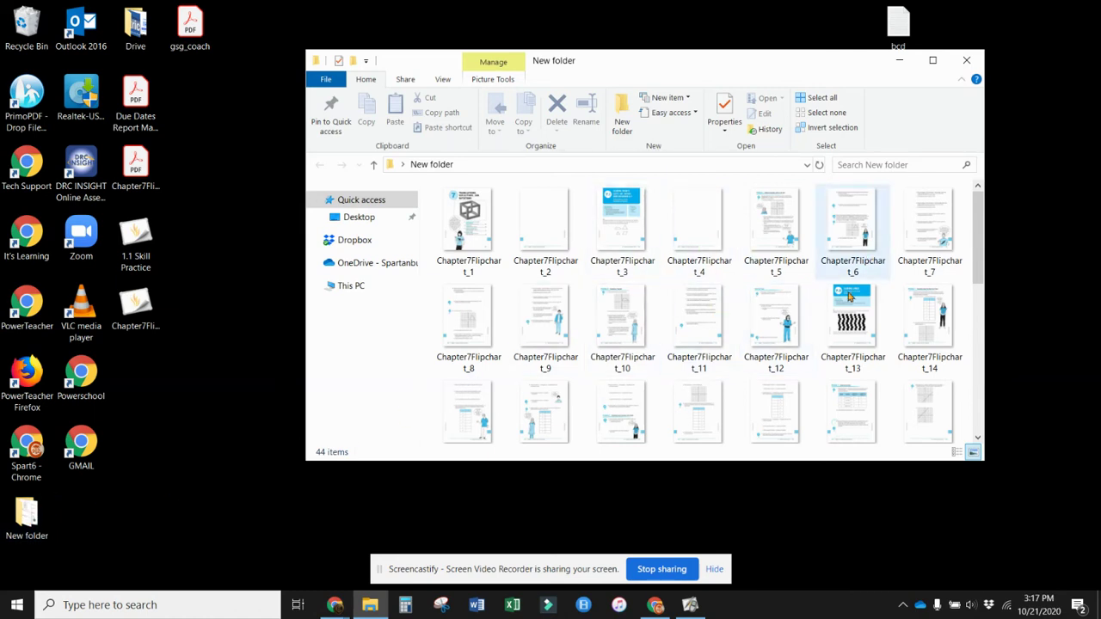
Switch to PowerPoint 2016 and create a blank presentation.
left_click(152, 607)
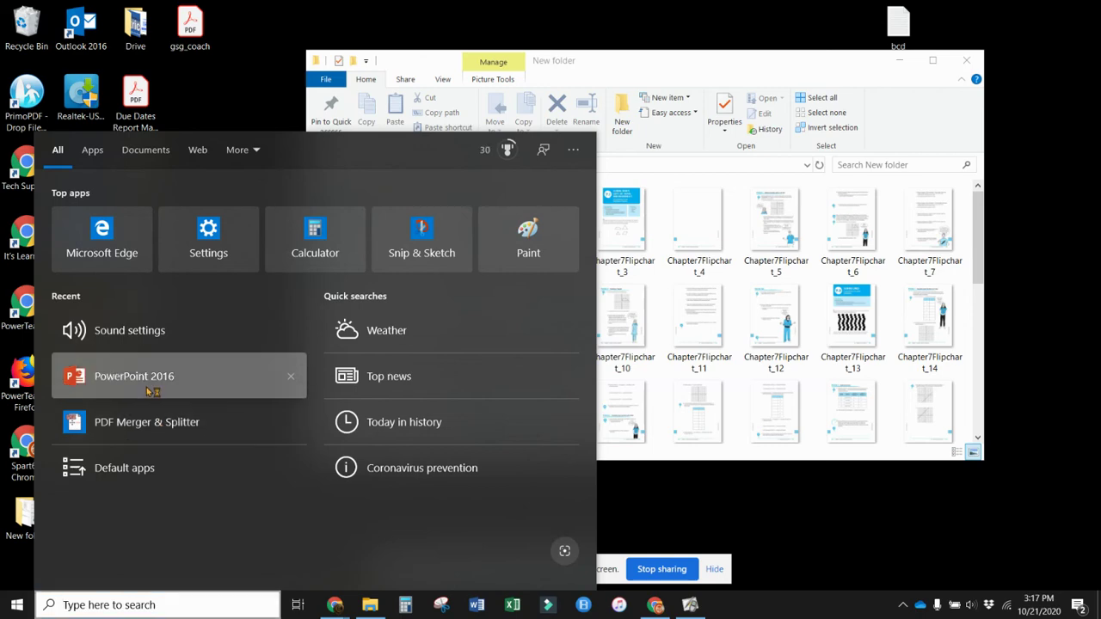
left_click(161, 386)
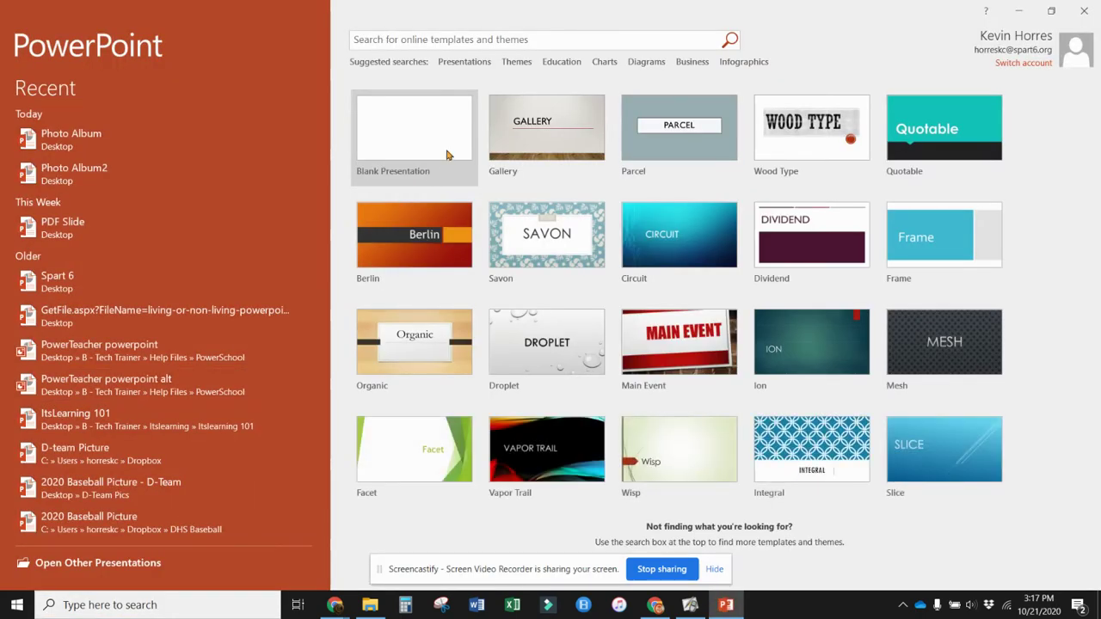
left_click(434, 136)
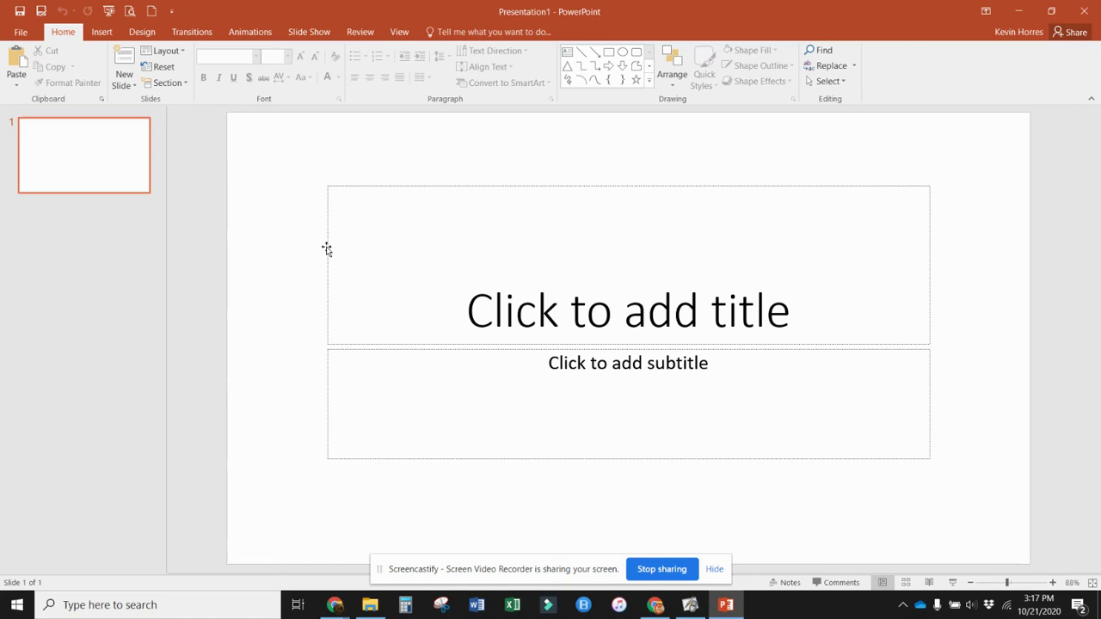
Start a new photo album with pictures from disk and browse to New folder on the Desktop.
left_click(103, 31)
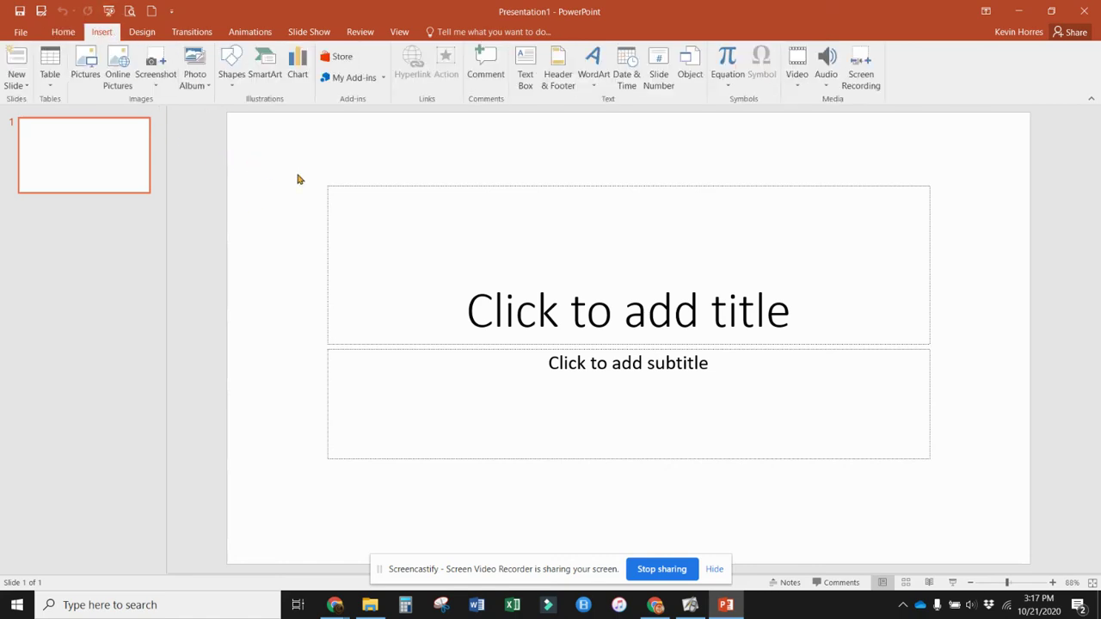
left_click(198, 80)
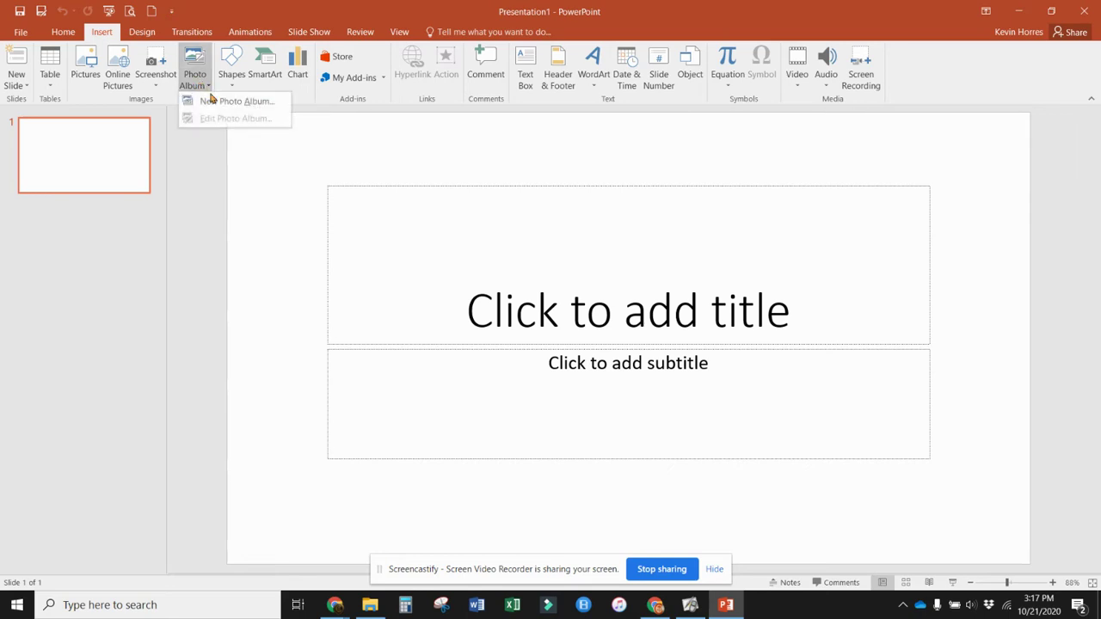
left_click(215, 102)
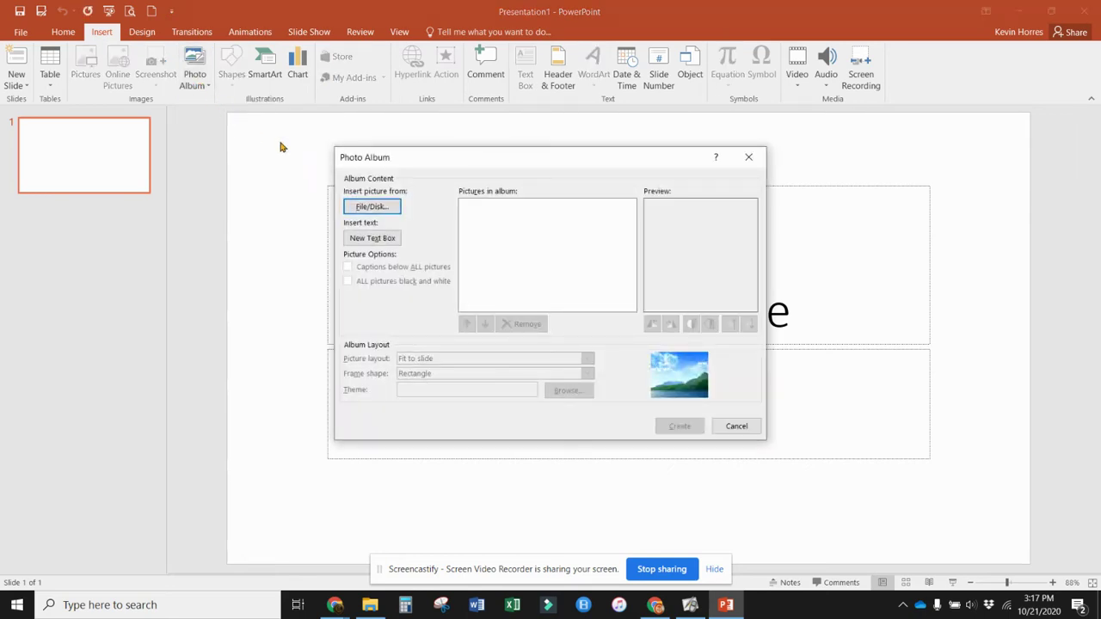
left_click(375, 209)
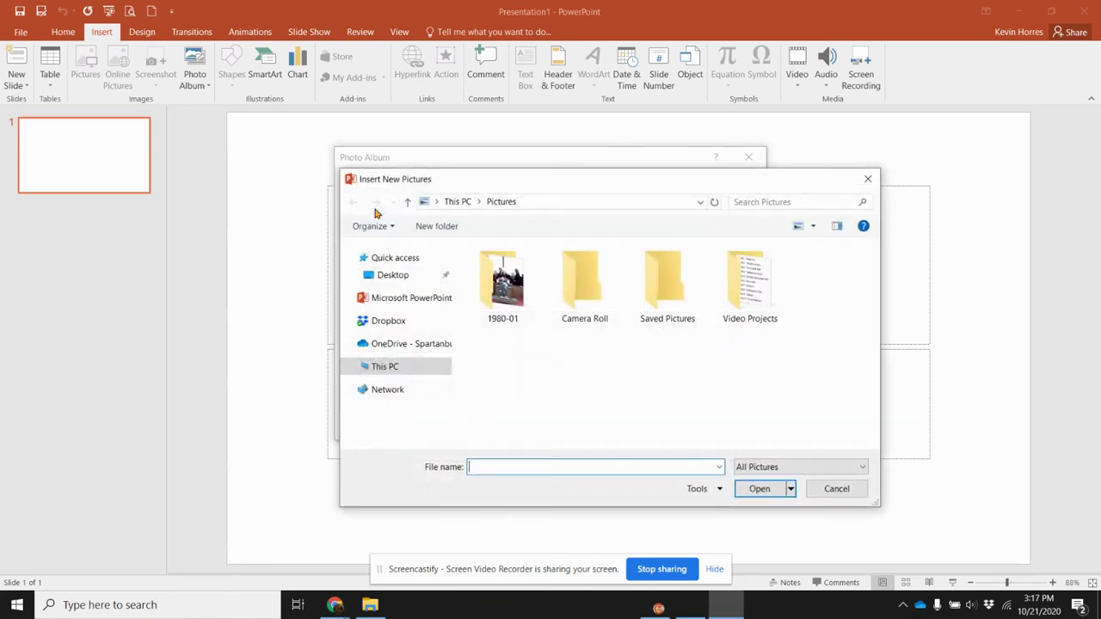
left_click(436, 230)
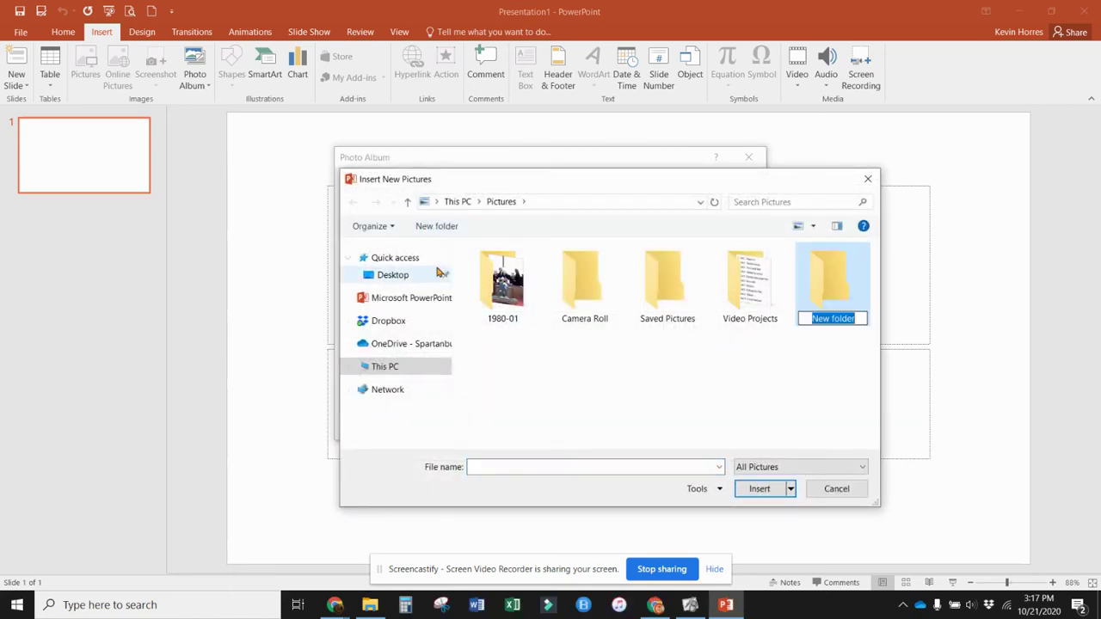
left_click(383, 273)
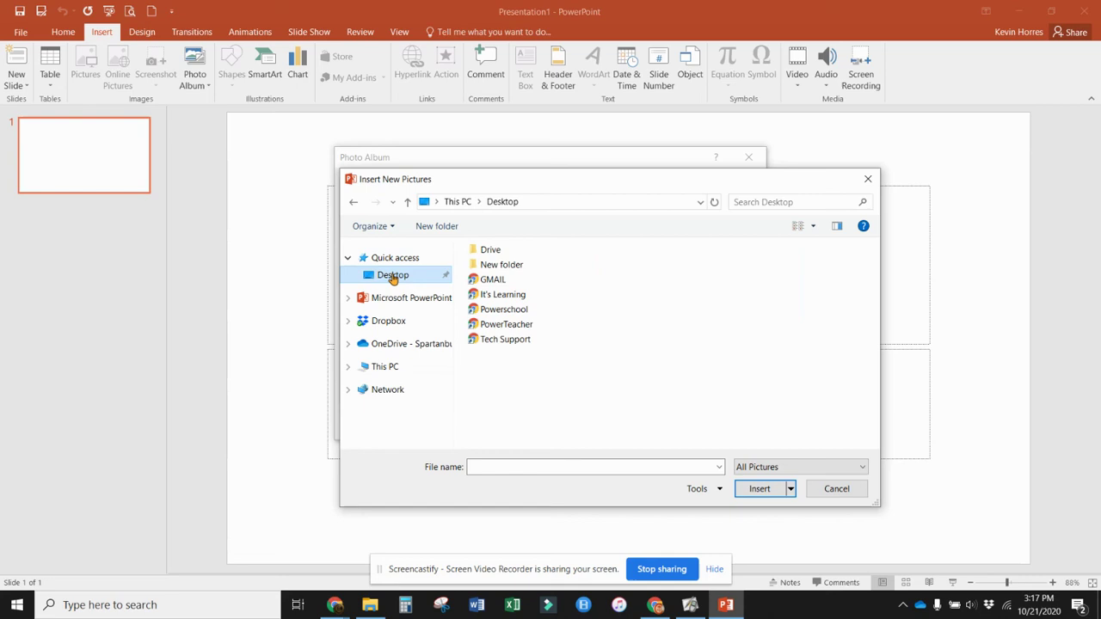
double_click(499, 264)
Insert all the exported images, Chapter7Flipchart_1 through Chapter7Flipchart_44, into the photo album and check their order.
left_click(529, 299)
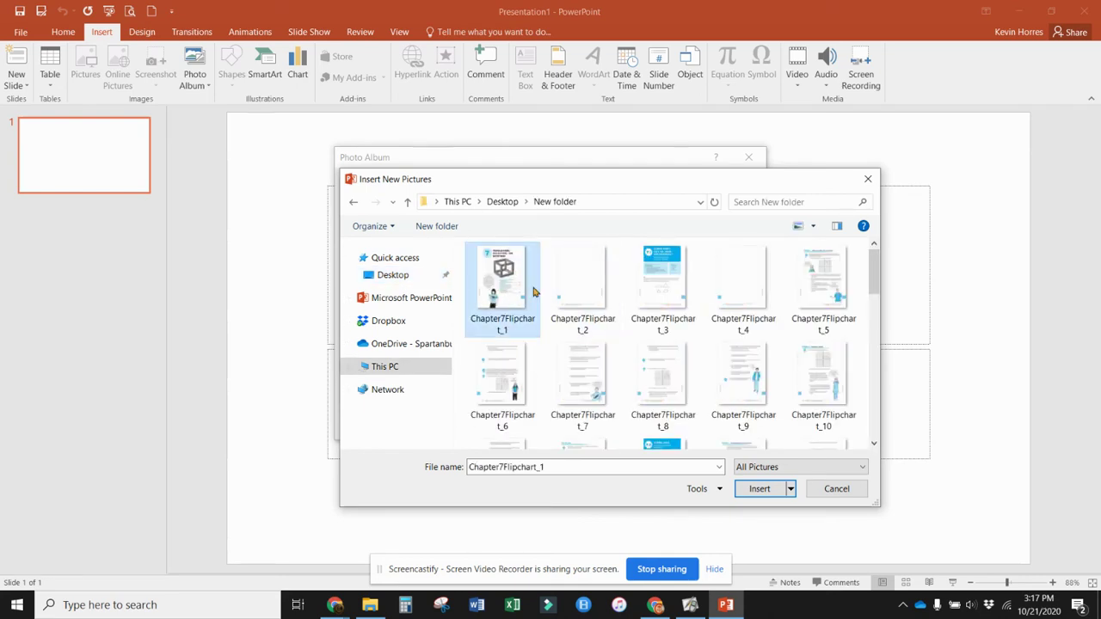
left_click_drag(874, 271, 873, 428)
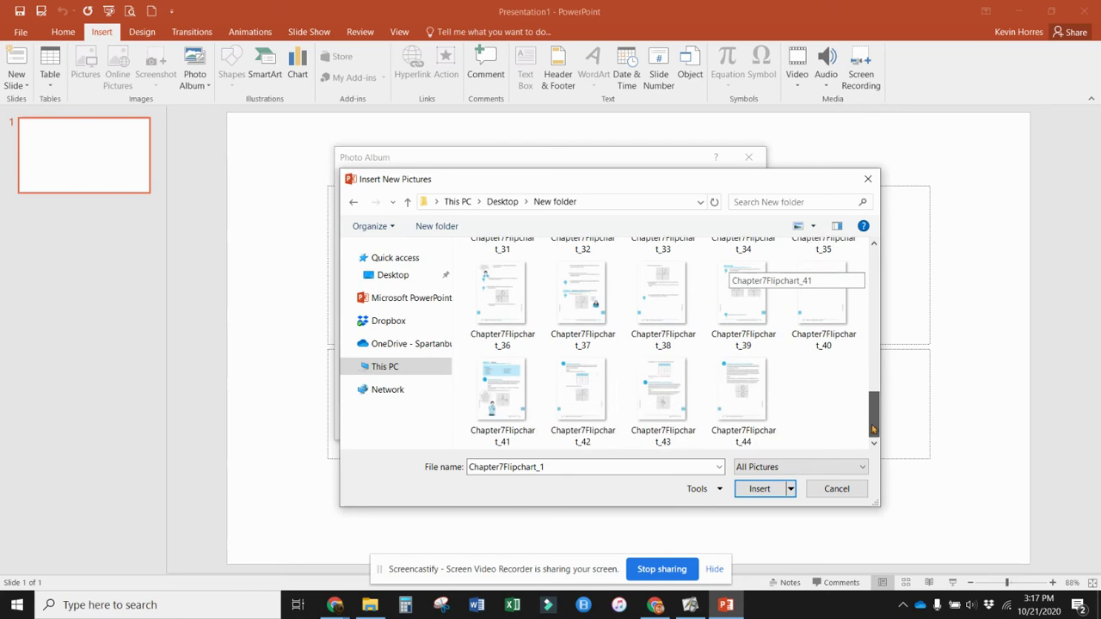
left_click(749, 410, "ctrl")
left_click(749, 409)
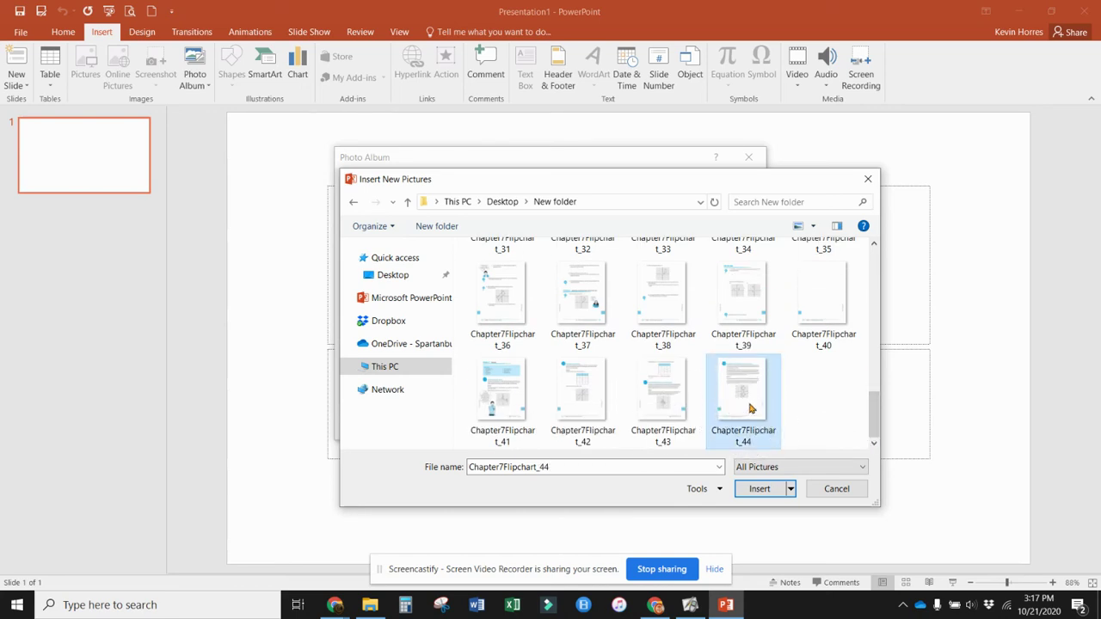
scroll(603, 345, "up", 10)
left_click(491, 286)
key("ctrl+a")
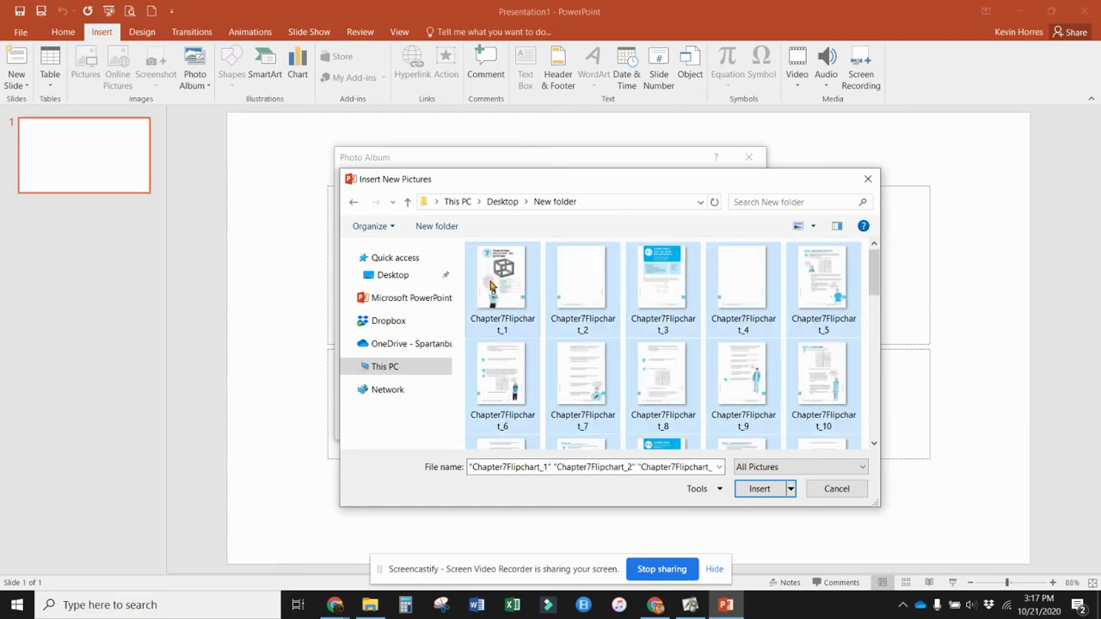
left_click(759, 489)
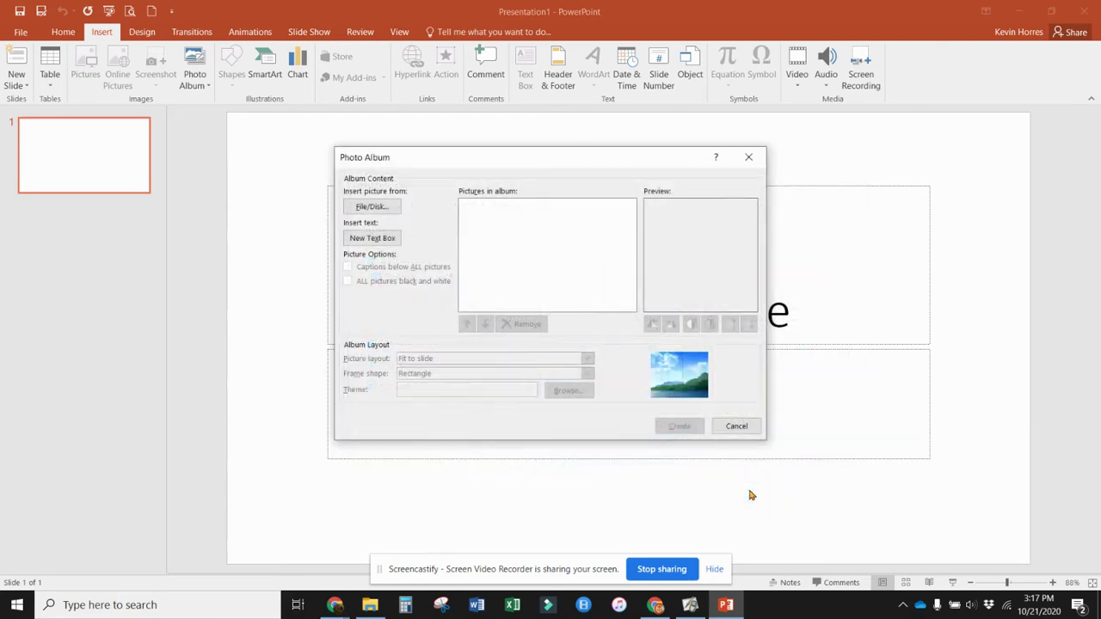
scroll(506, 280, "up", 12)
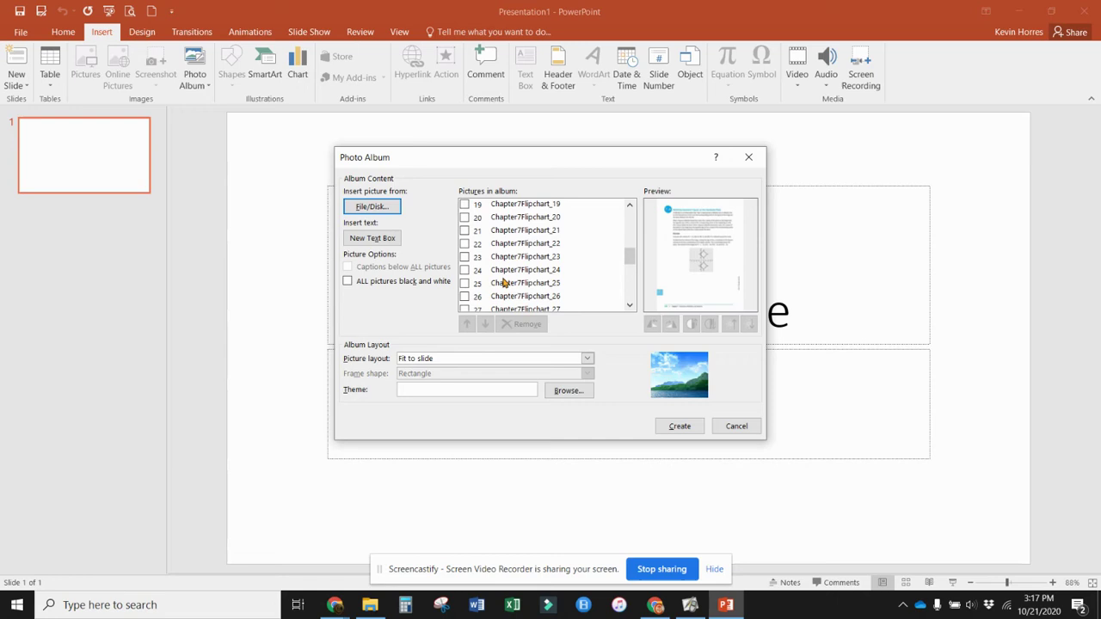
scroll(510, 288, "down", 12)
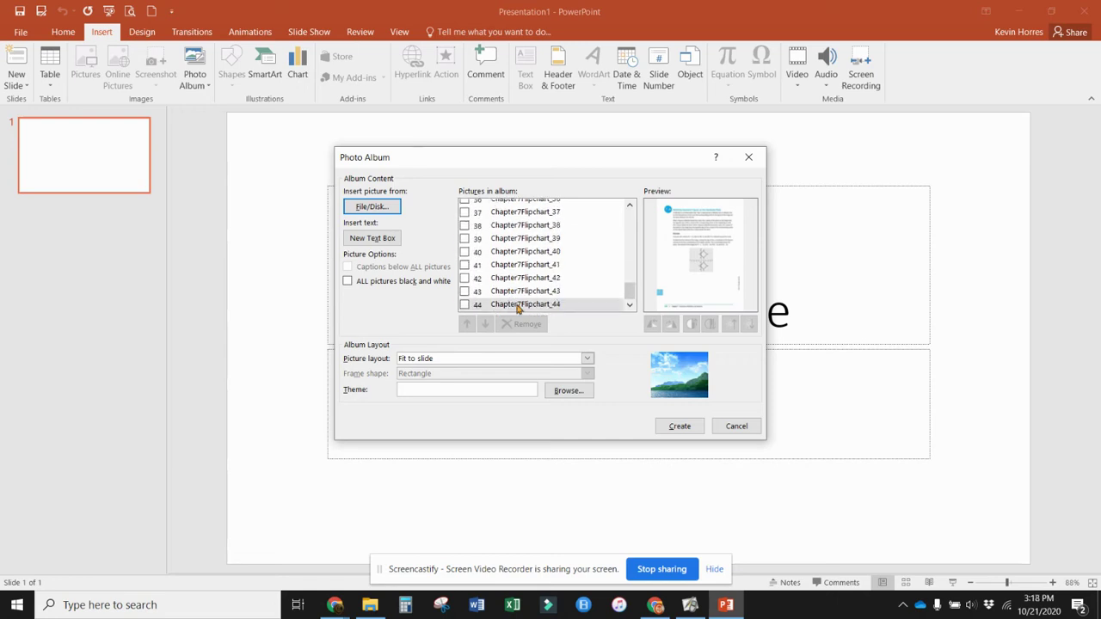
scroll(506, 283, "up", 12)
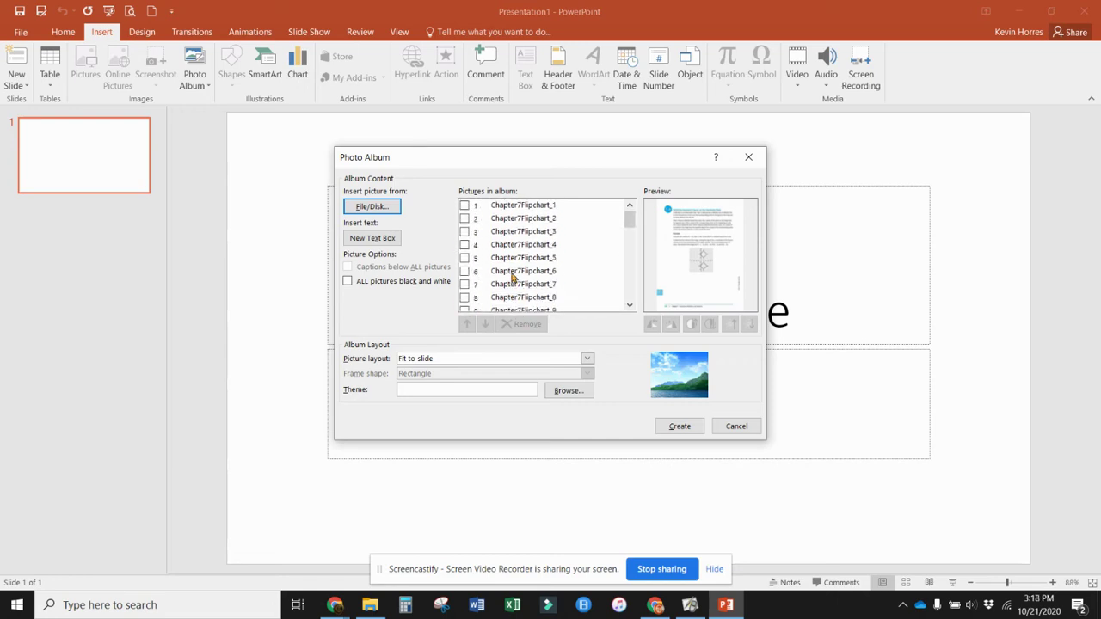
Tick Chapter7Flipchart_1 through Chapter7Flipchart_10 in the album's picture list and create the photo album.
left_click(465, 206)
left_click(465, 219)
left_click(465, 231)
left_click(465, 245)
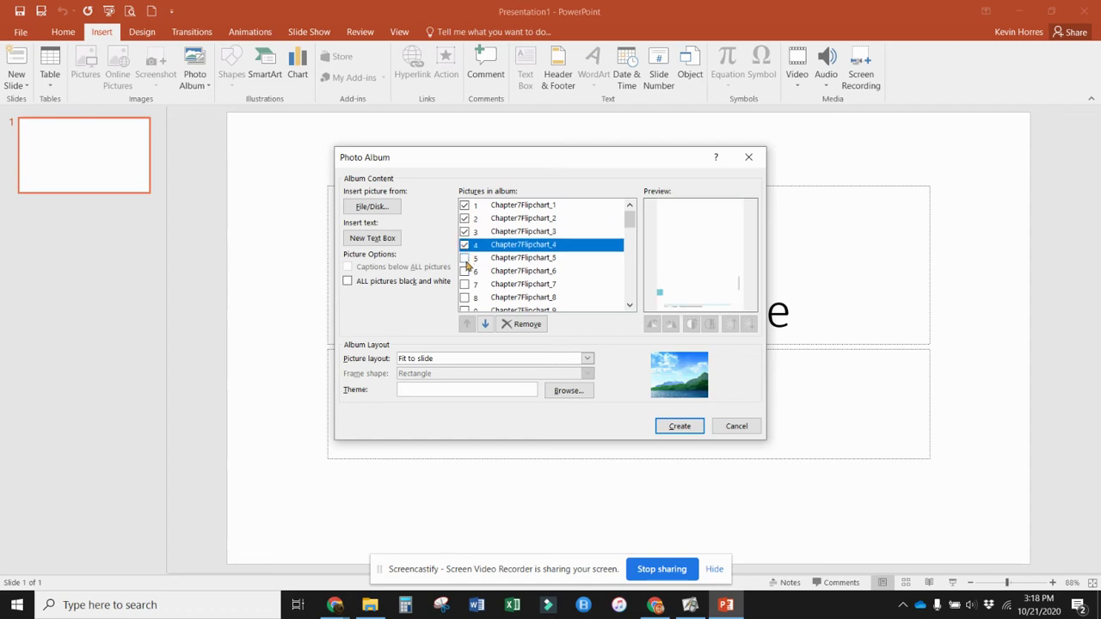
left_click(465, 258)
left_click(464, 271)
left_click(465, 284)
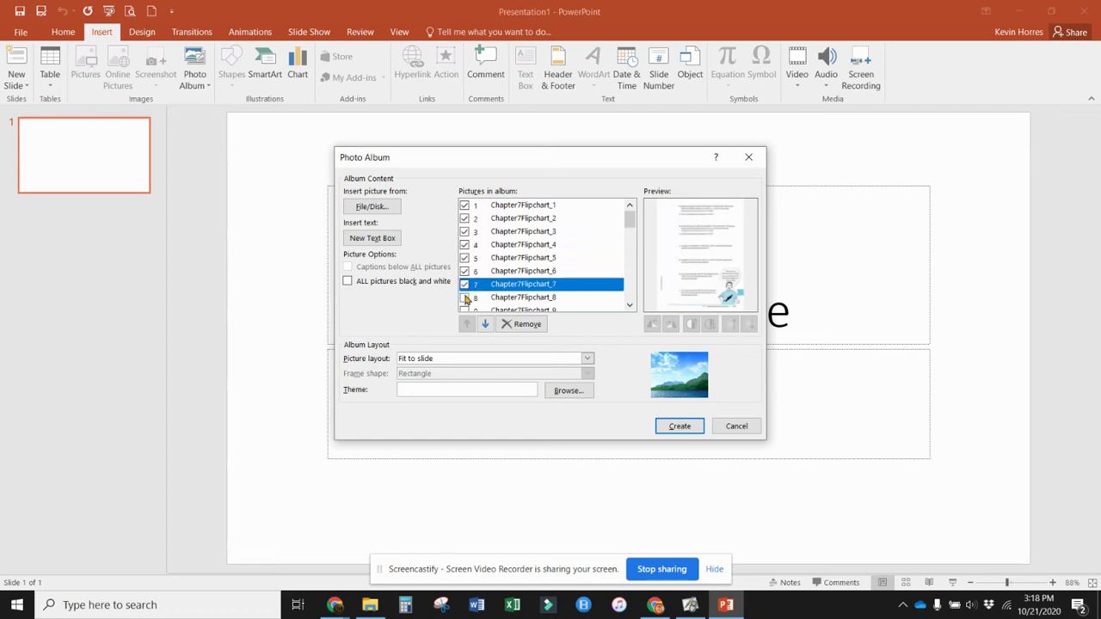
left_click(464, 298)
scroll(474, 301, "down", 1)
left_click(465, 254)
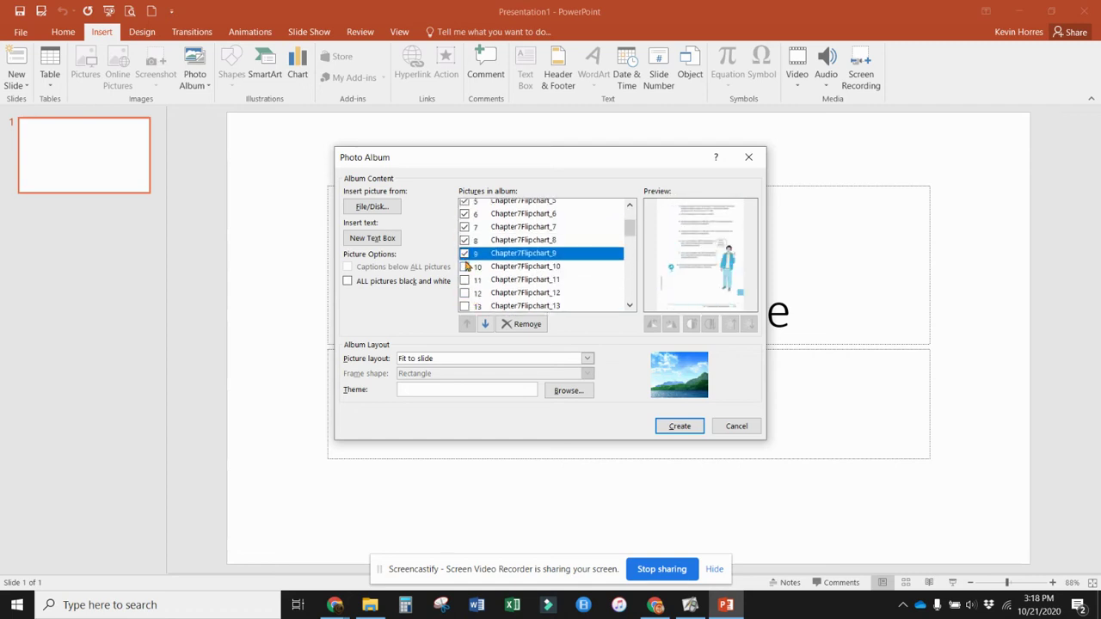
left_click(465, 266)
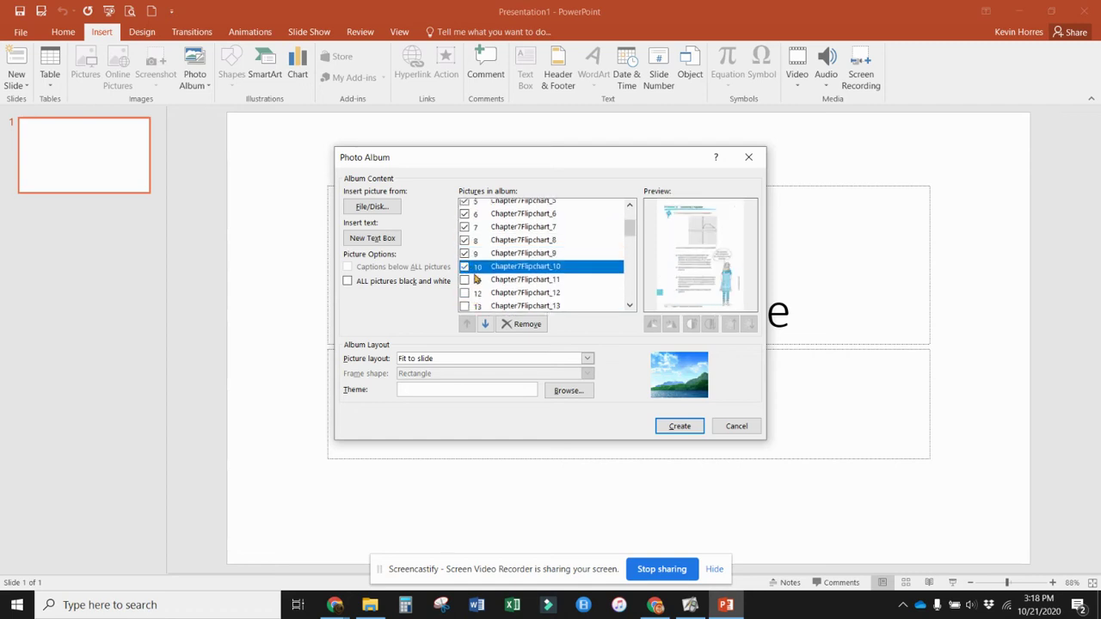
left_click(679, 426)
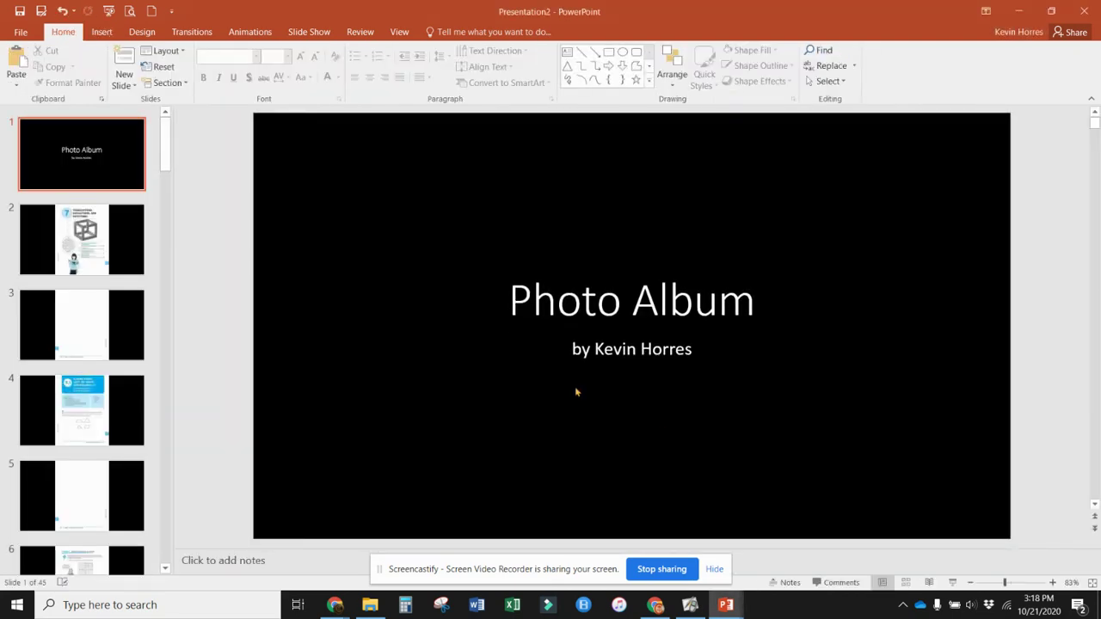
Look through slides 2 to 7 of the new photo album to examine the imported pages.
left_click(113, 227)
left_click(110, 316)
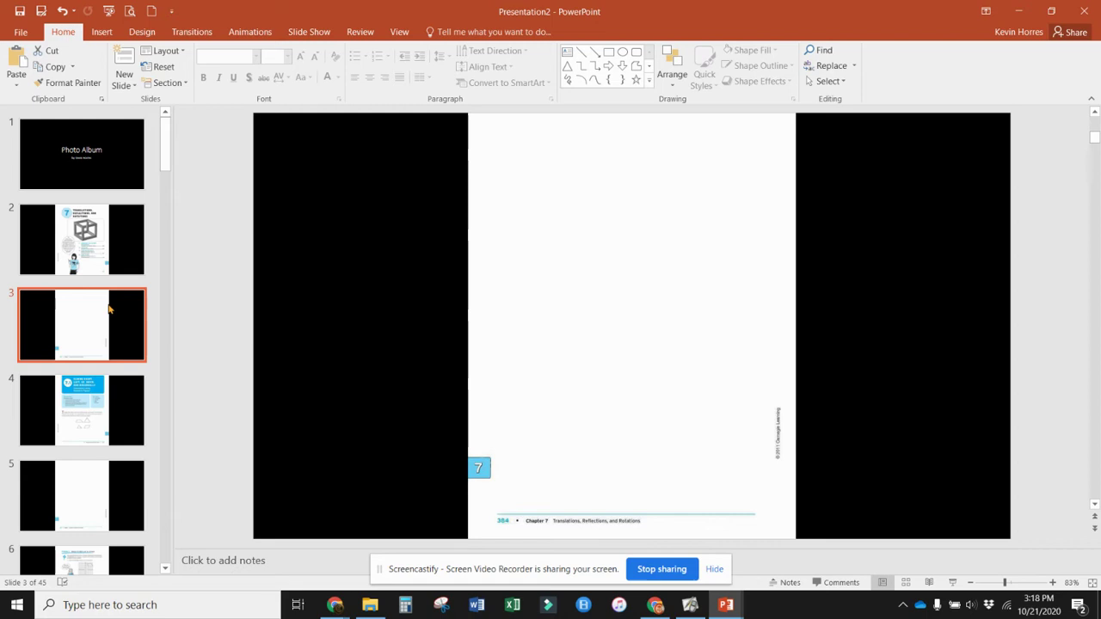
left_click(108, 394)
left_click(98, 478)
scroll(90, 383, "down", 3)
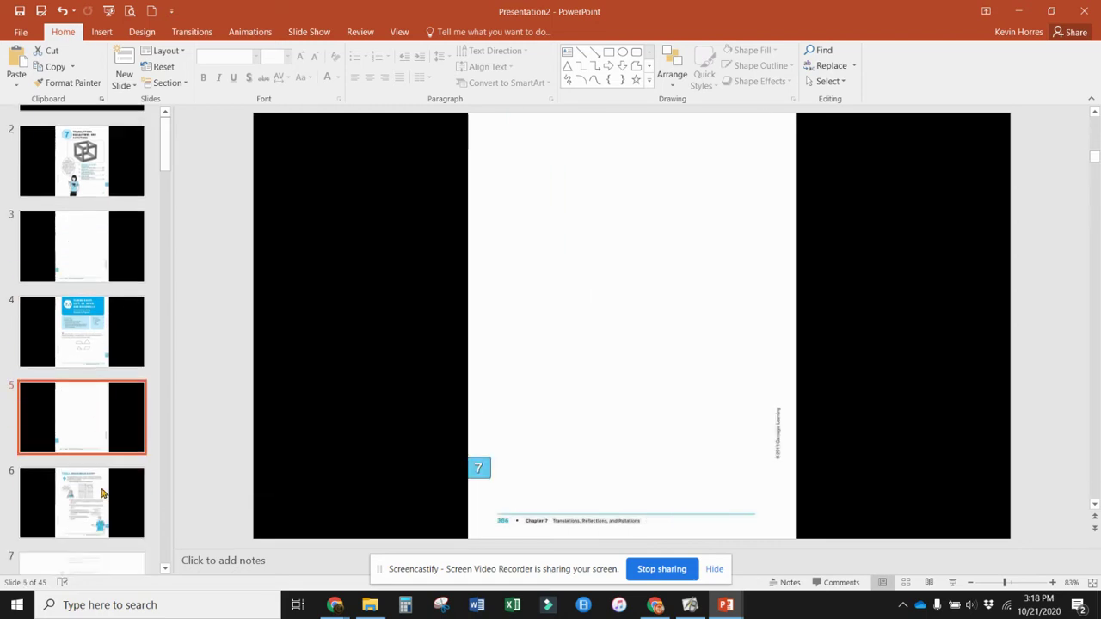
left_click(94, 443)
scroll(95, 443, "down", 3)
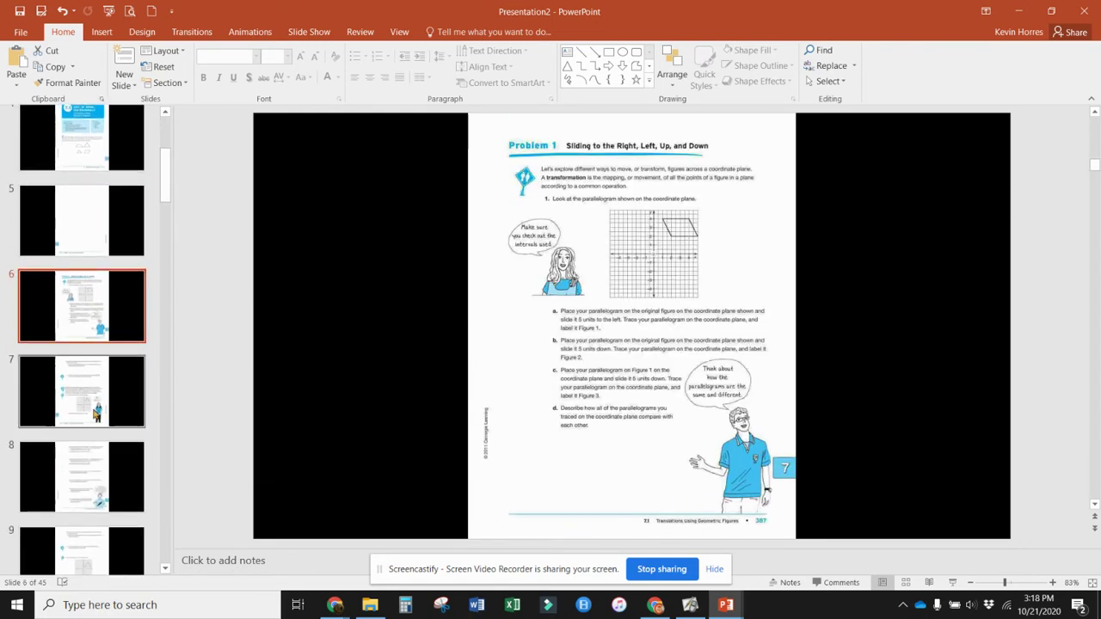
left_click(92, 392)
scroll(92, 391, "down", 6)
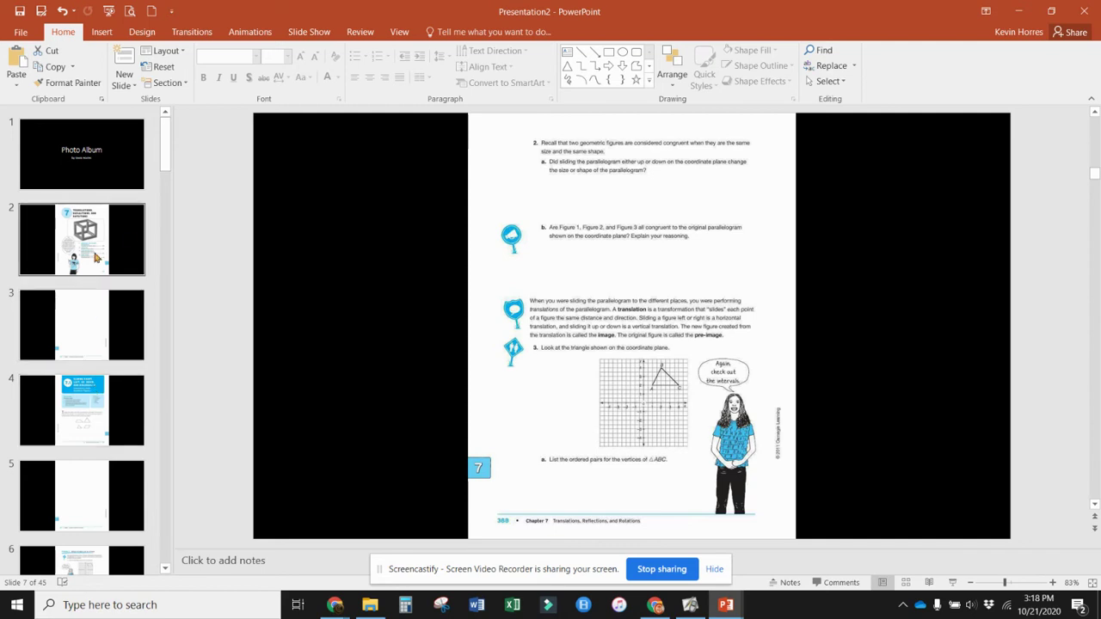
Give slide 2 a solid white background fill and apply it to all slides in the album.
left_click(119, 242)
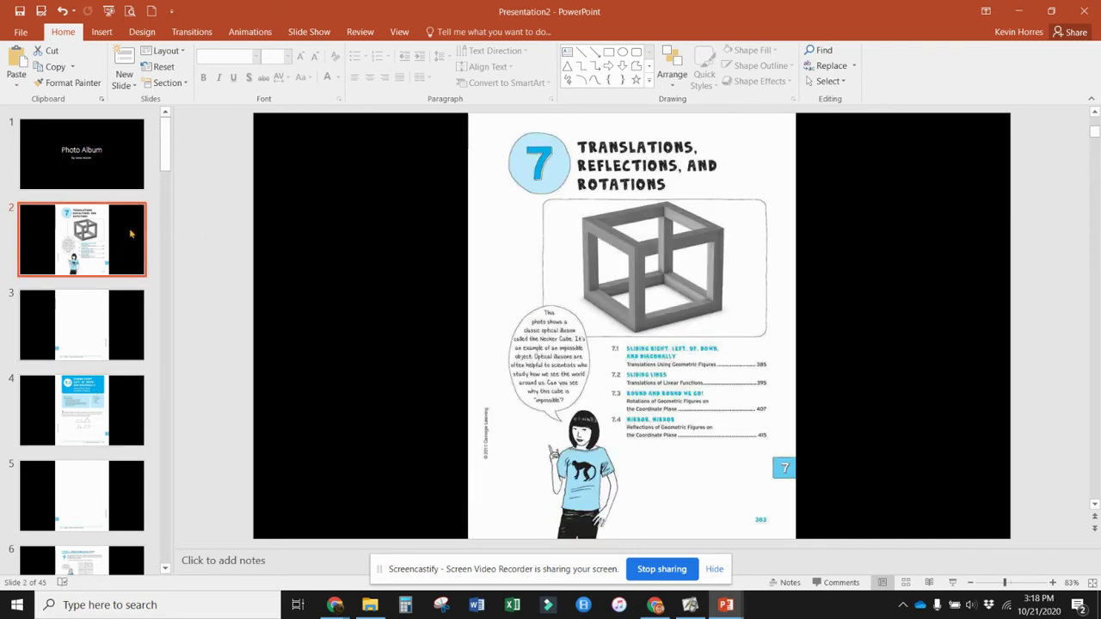
right_click(132, 232)
left_click(198, 449)
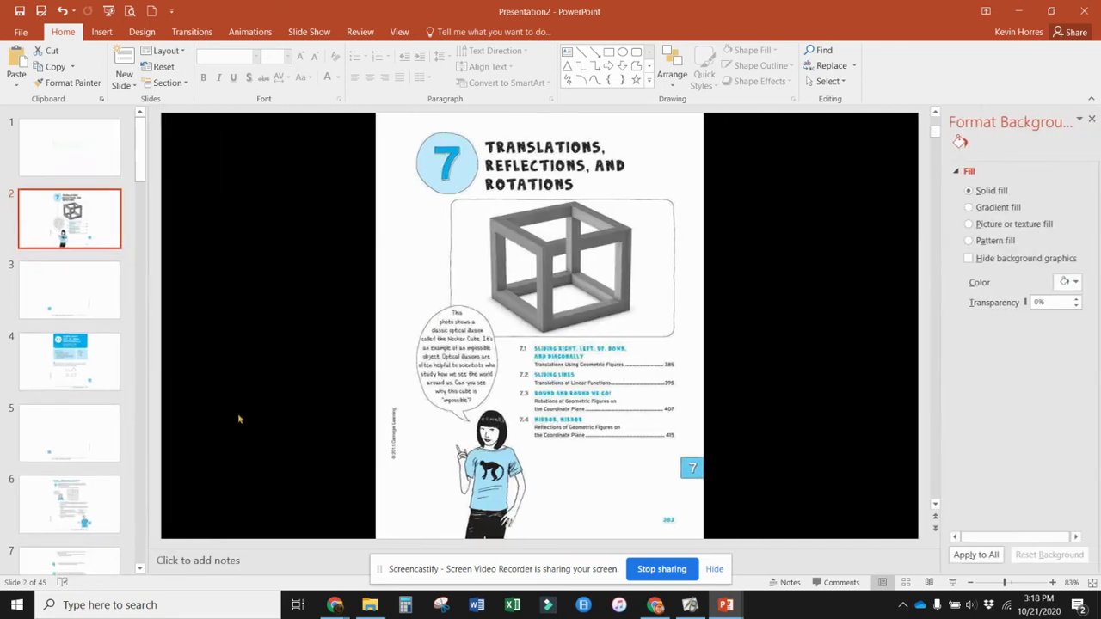
left_click(1067, 281)
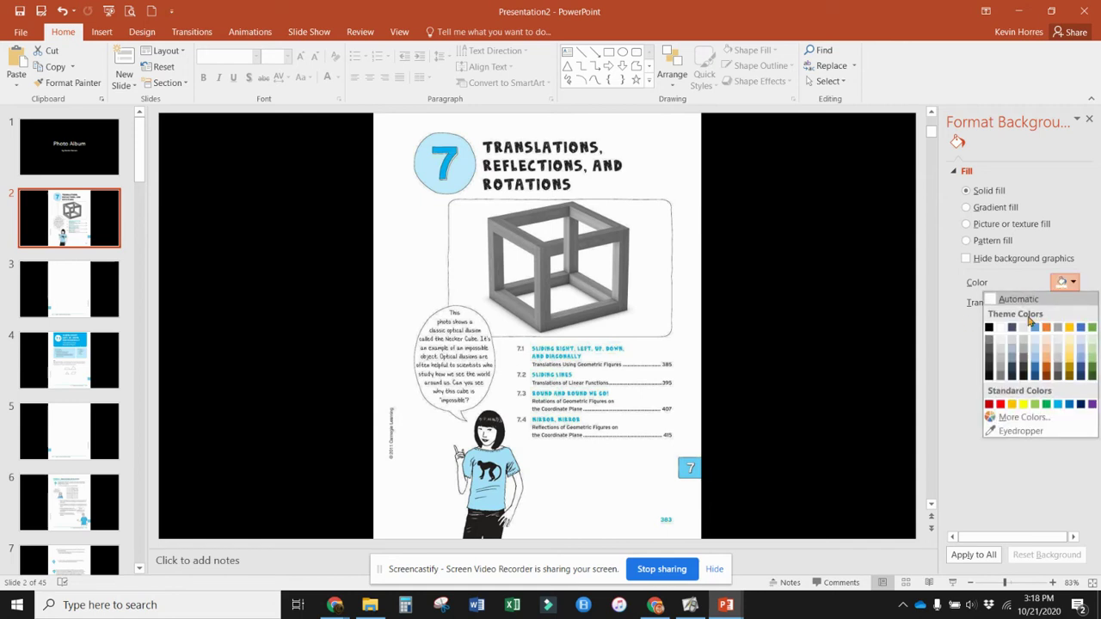
left_click(1002, 328)
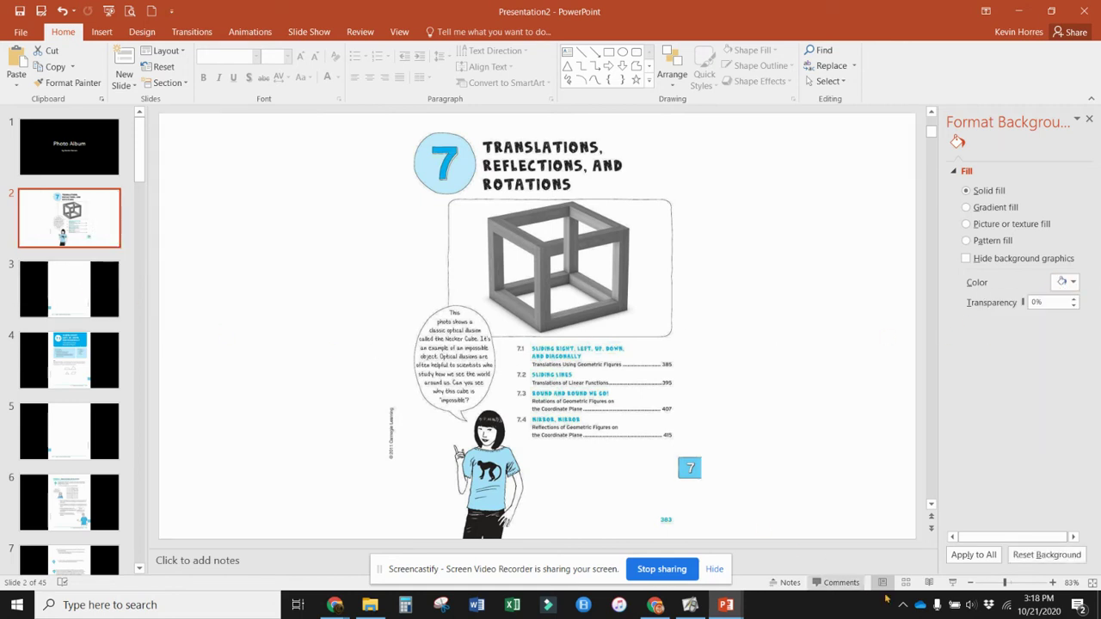
left_click(973, 555)
scroll(103, 284, "down", 3)
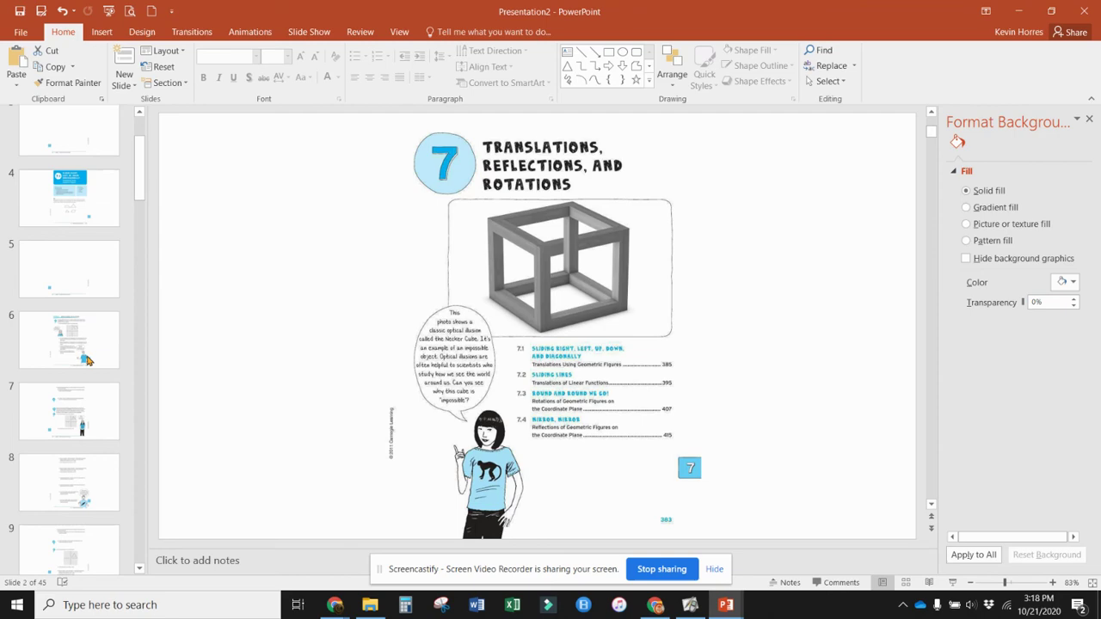
scroll(108, 288, "up", 3)
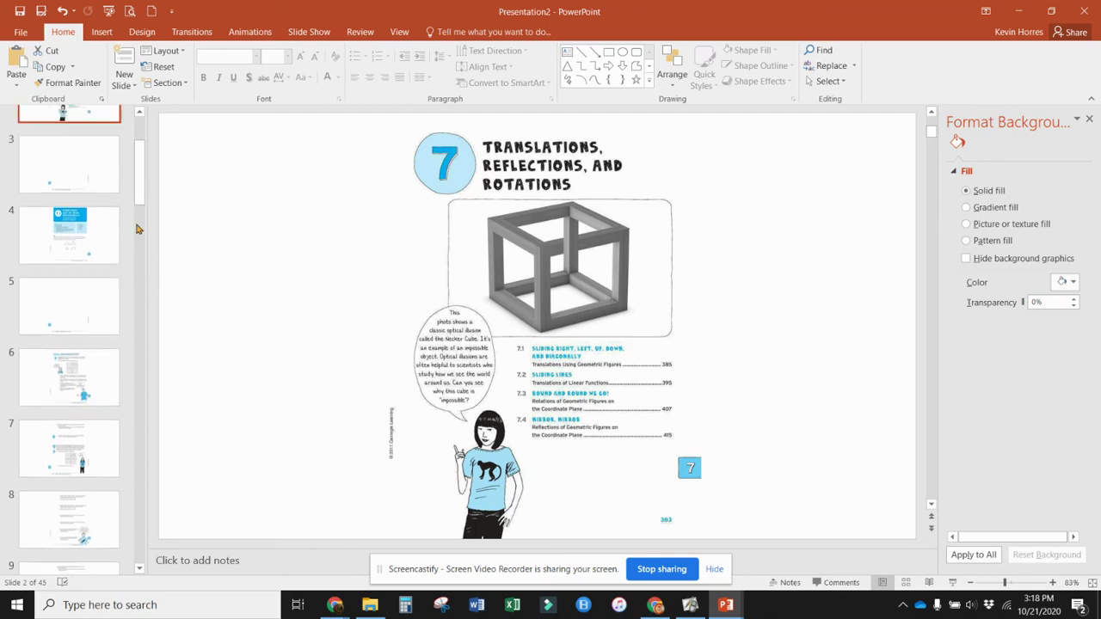
Save the presentation to the Desktop as a PowerPoint Presentation named Photo Album.
left_click(18, 10)
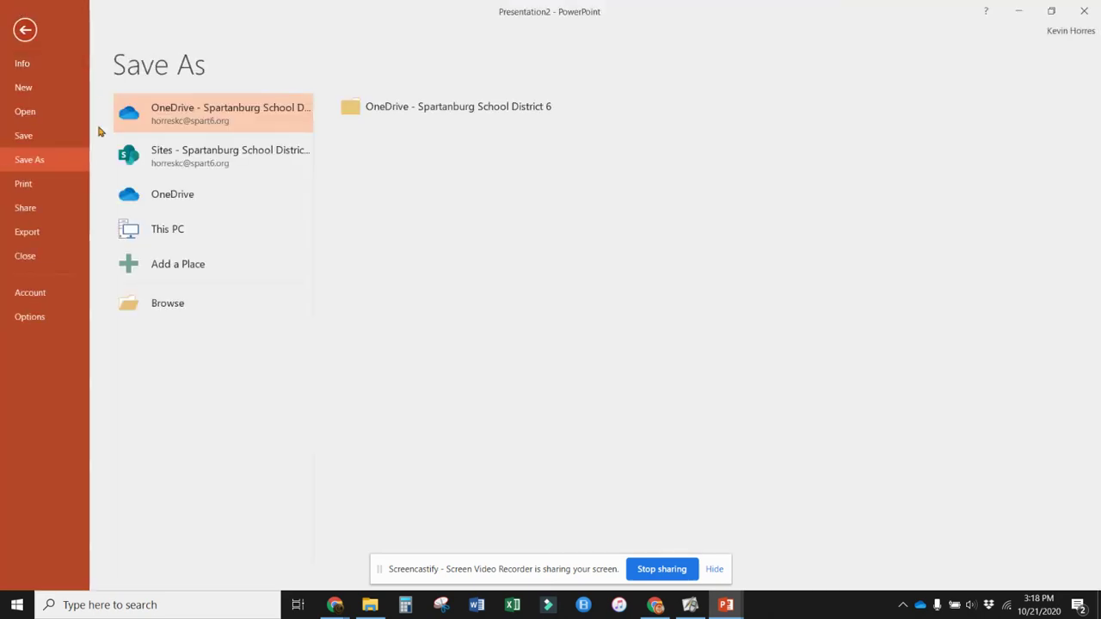
left_click(170, 242)
left_click(383, 137)
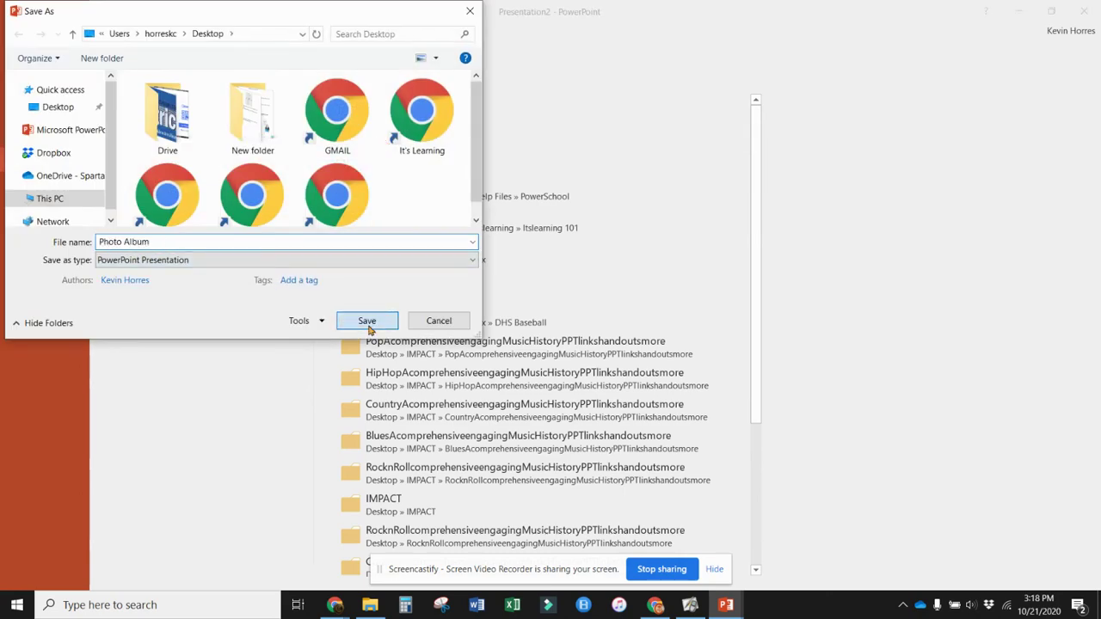
left_click(368, 325)
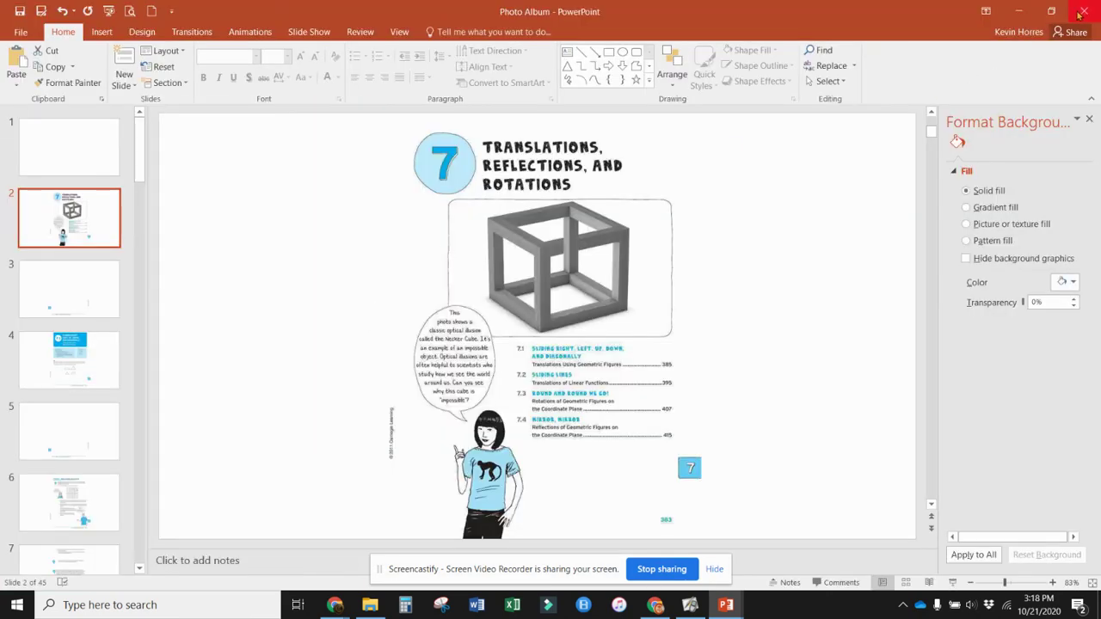
Close both open presentations and the New folder window to return to the desktop.
left_click(1084, 12)
left_click(1083, 12)
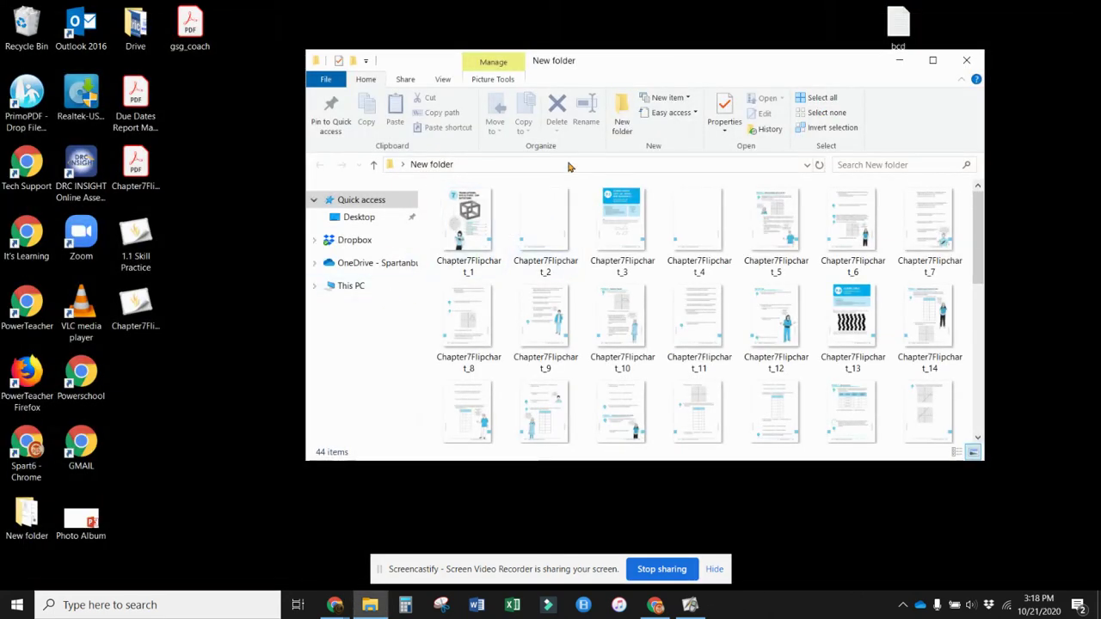
left_click(971, 60)
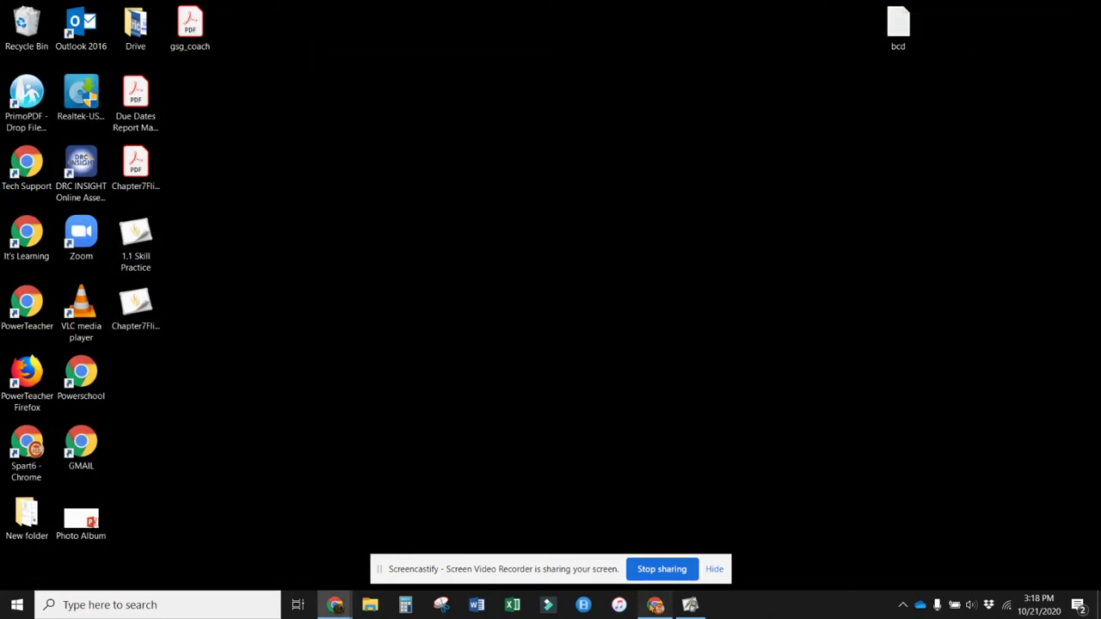
Switch to Google Drive in Chrome and upload the Photo Album file from the Desktop into Demo Folder.
left_click(654, 605)
left_click(71, 142)
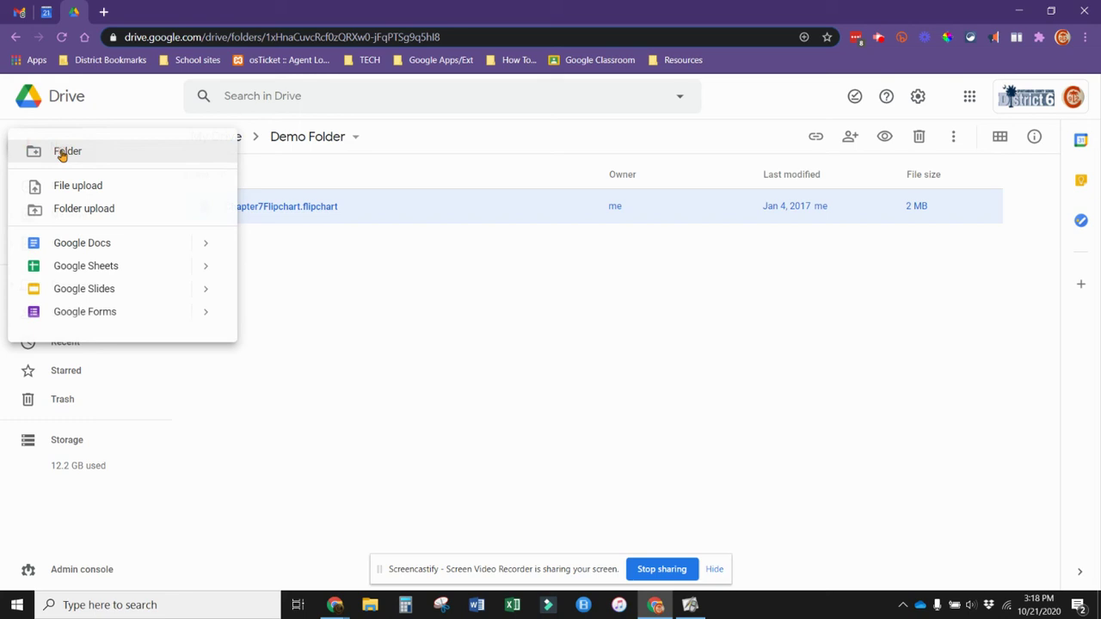
left_click(83, 189)
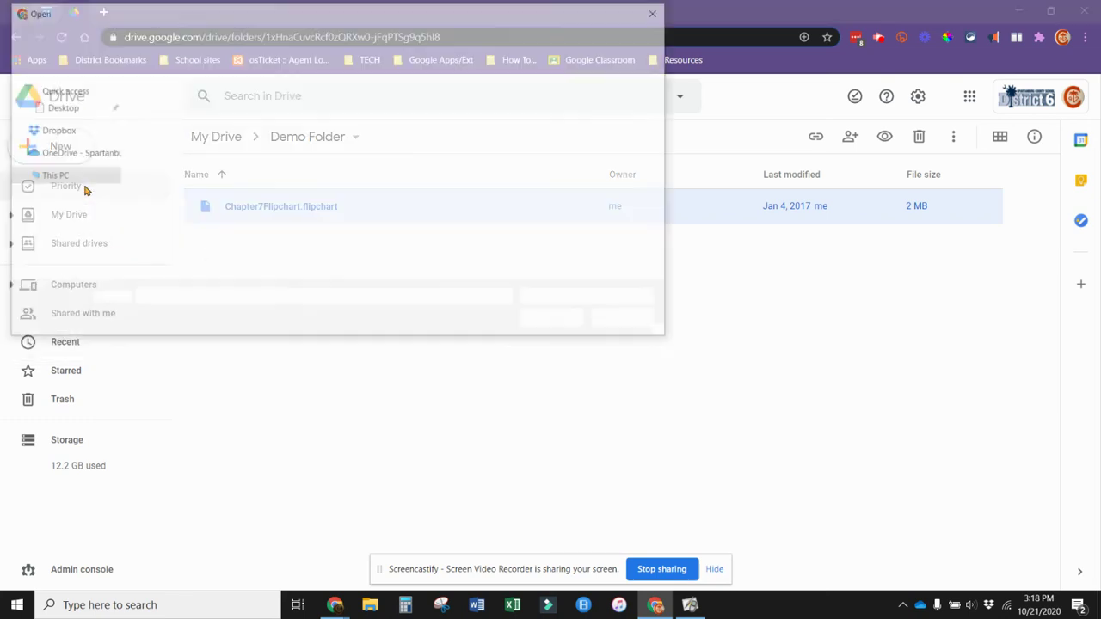
left_click(166, 248)
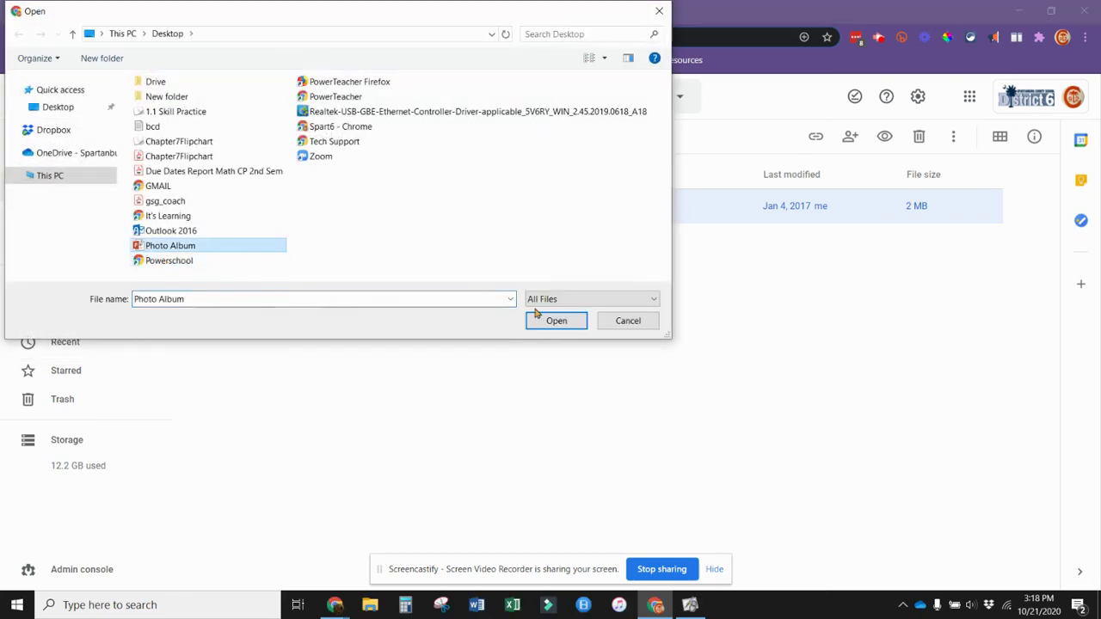
left_click(578, 322)
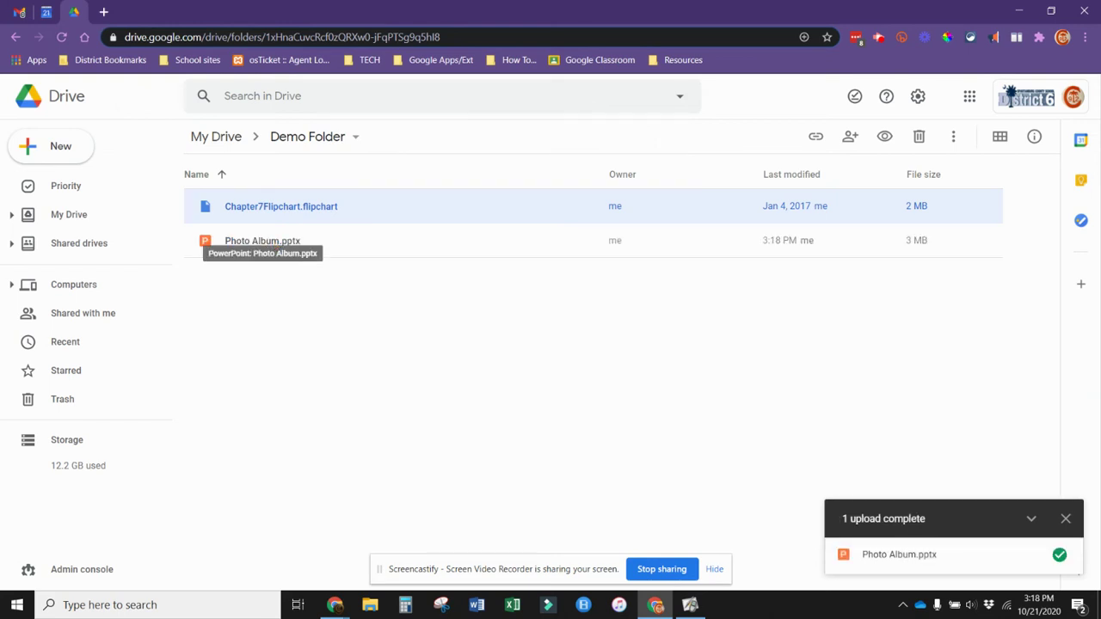
right_click(276, 241)
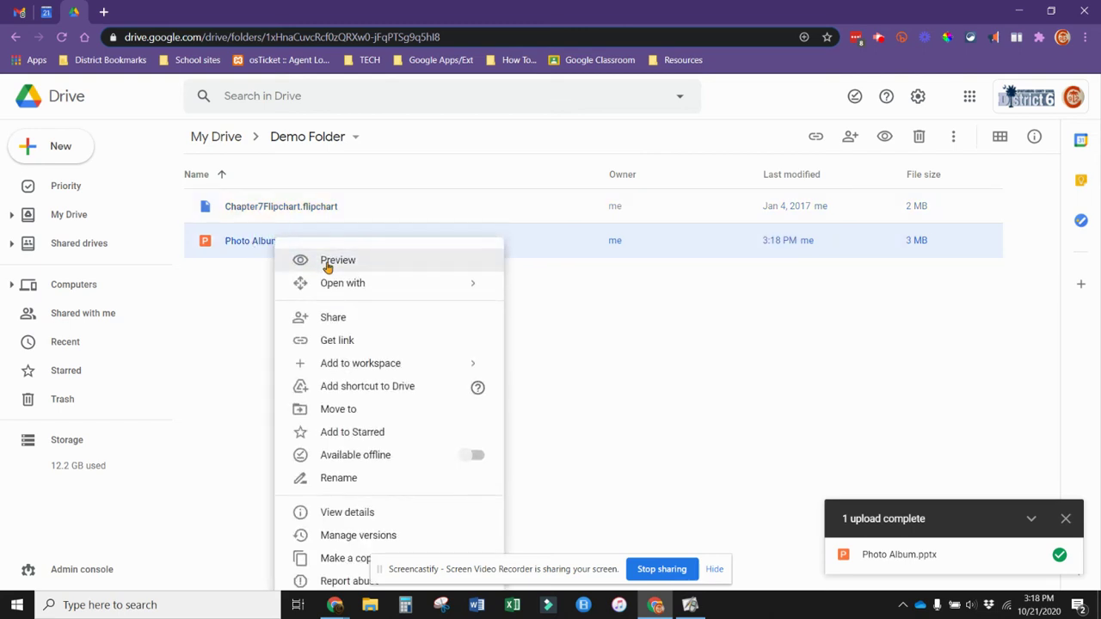
mouse_move(343, 290)
left_click(253, 278)
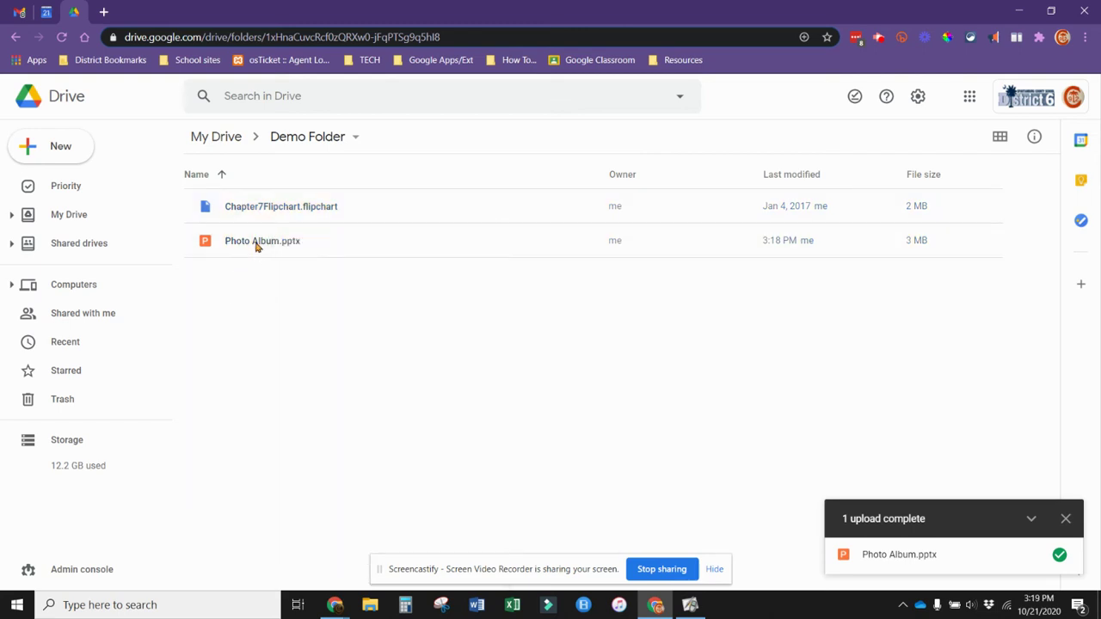
Preview Photo Album.pptx and open it with Google Slides.
double_click(254, 241)
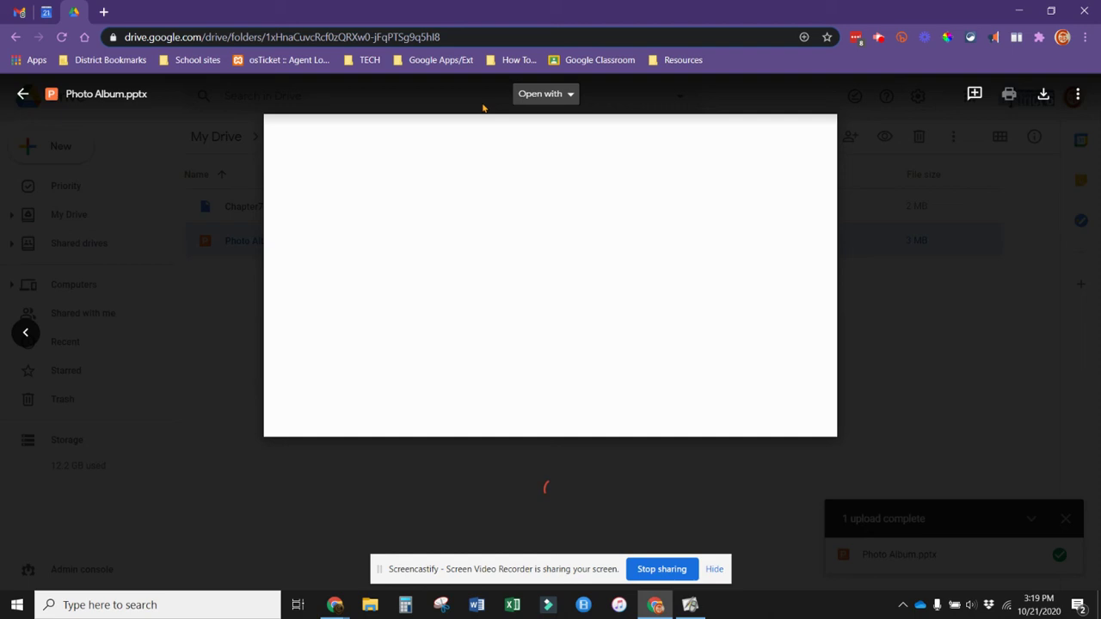
left_click(553, 95)
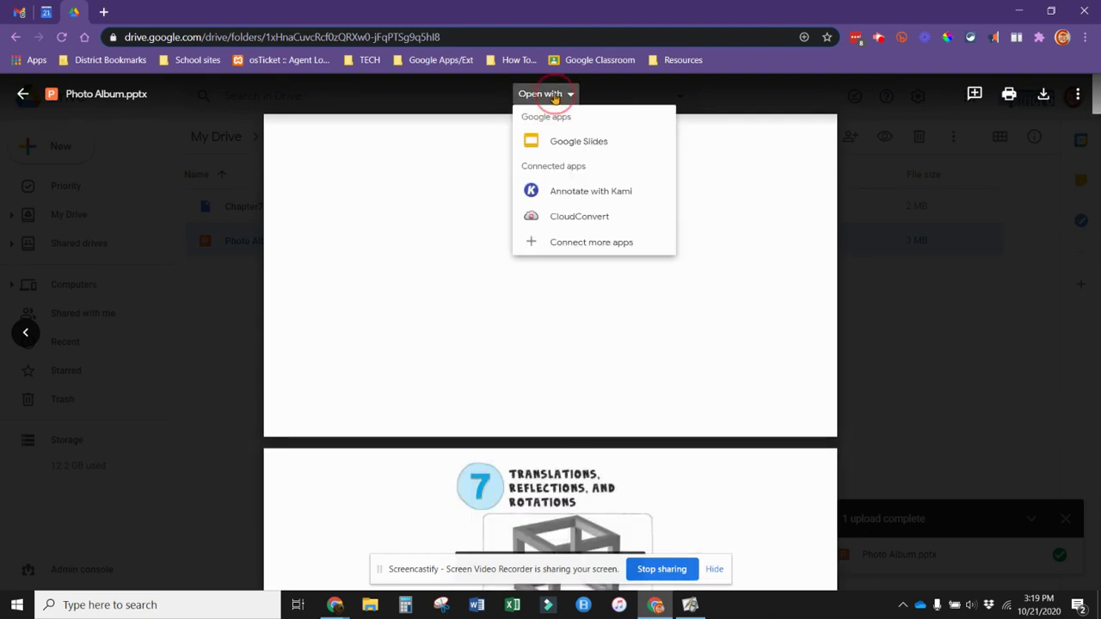
left_click(561, 143)
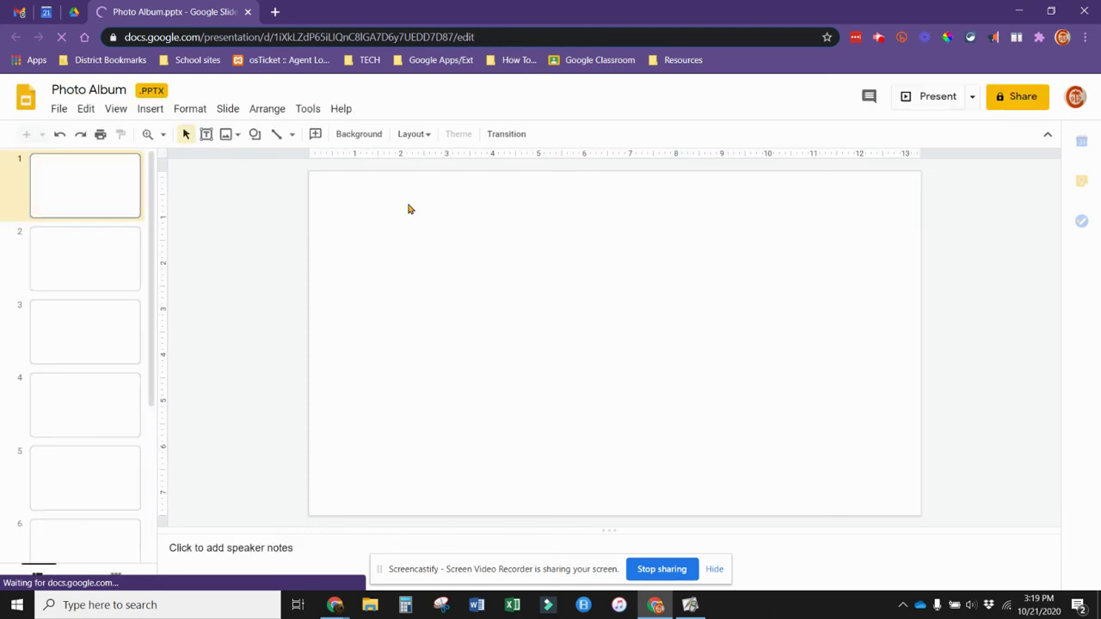
Draw an oval about 2.1 by 1.9 inches in the blank area beside the page image on slide 7.
left_click(116, 268)
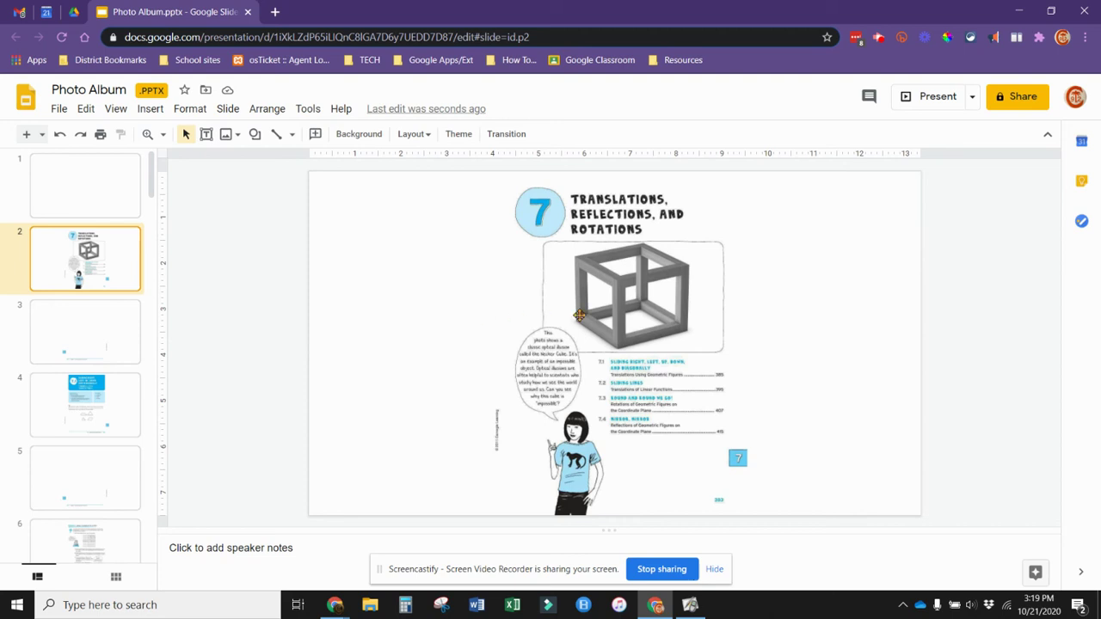
scroll(120, 394, "down", 3)
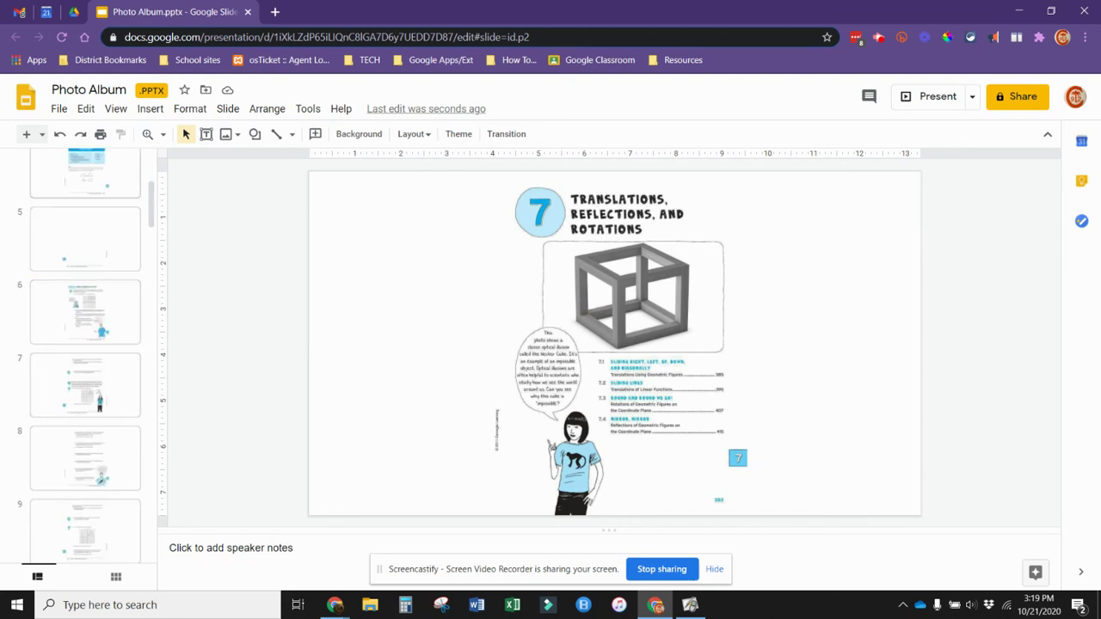
left_click(123, 388)
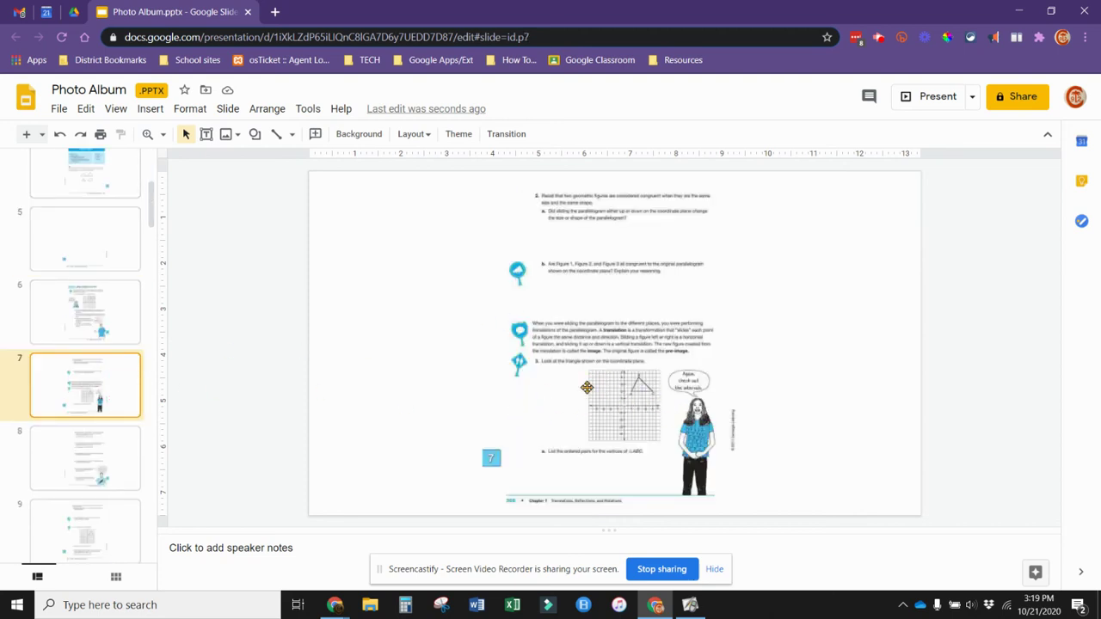
left_click(255, 135)
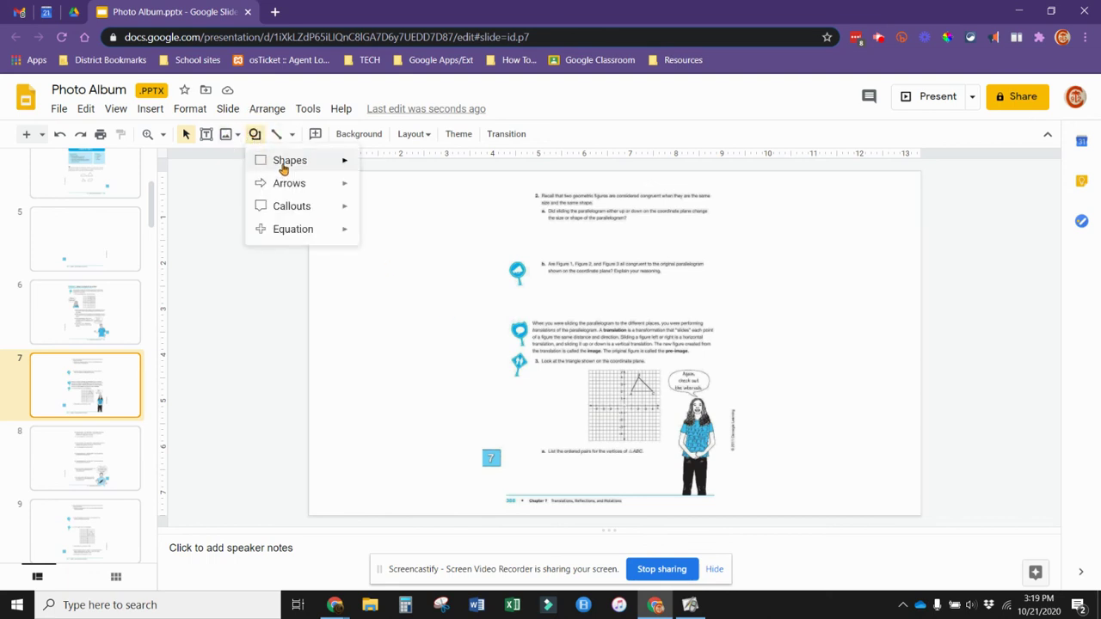
mouse_move(295, 165)
left_click(371, 193)
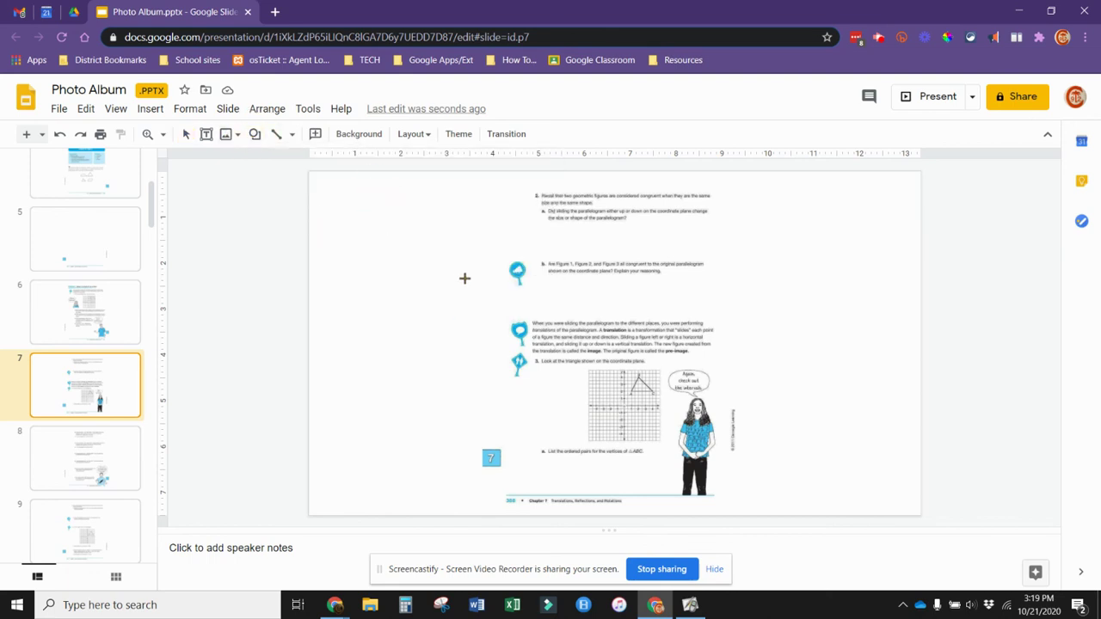
mouse_move(385, 291)
left_mouse_down()
mouse_move(418, 364)
mouse_move(483, 380)
left_mouse_up()
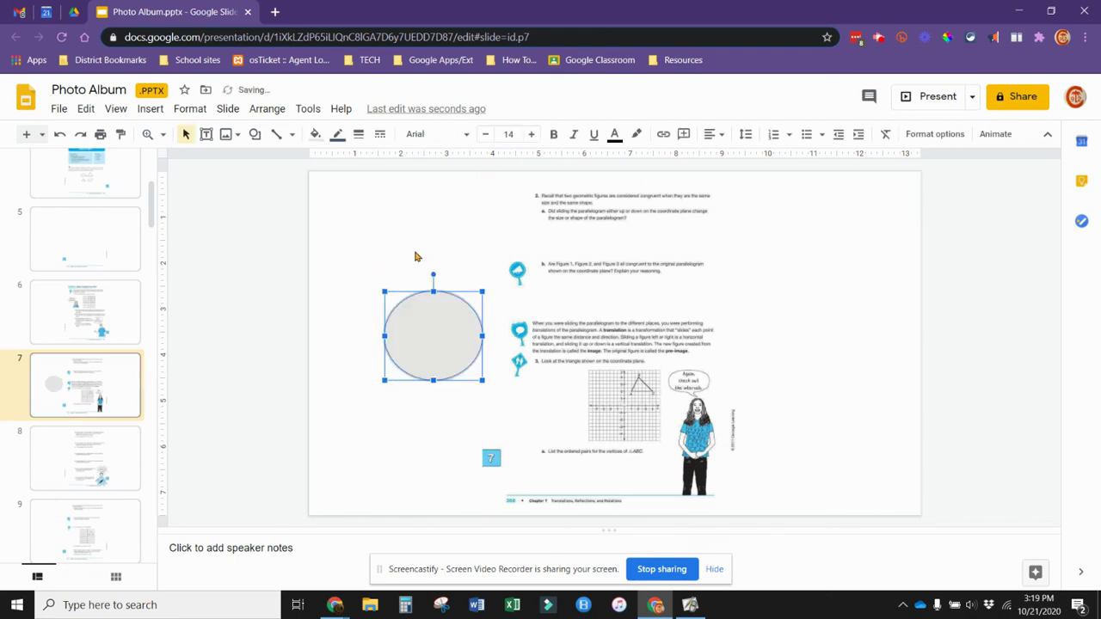
Make the oval's fill transparent and move it over the coordinate plane with the triangle on slide 7.
left_click(315, 135)
left_click(327, 191)
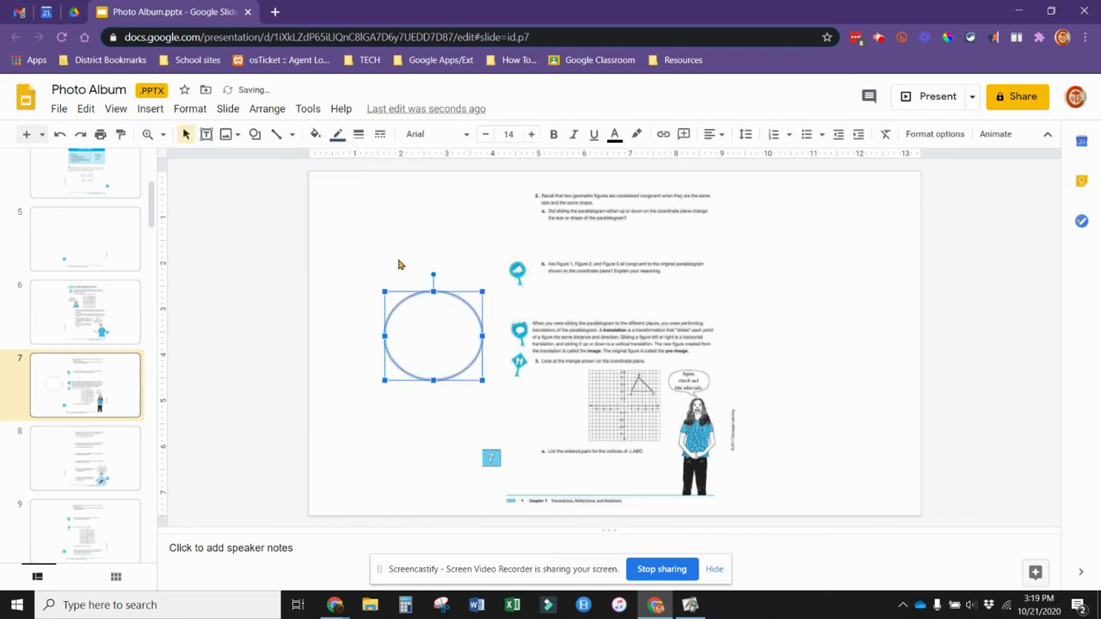
left_click_drag(425, 360, 618, 427)
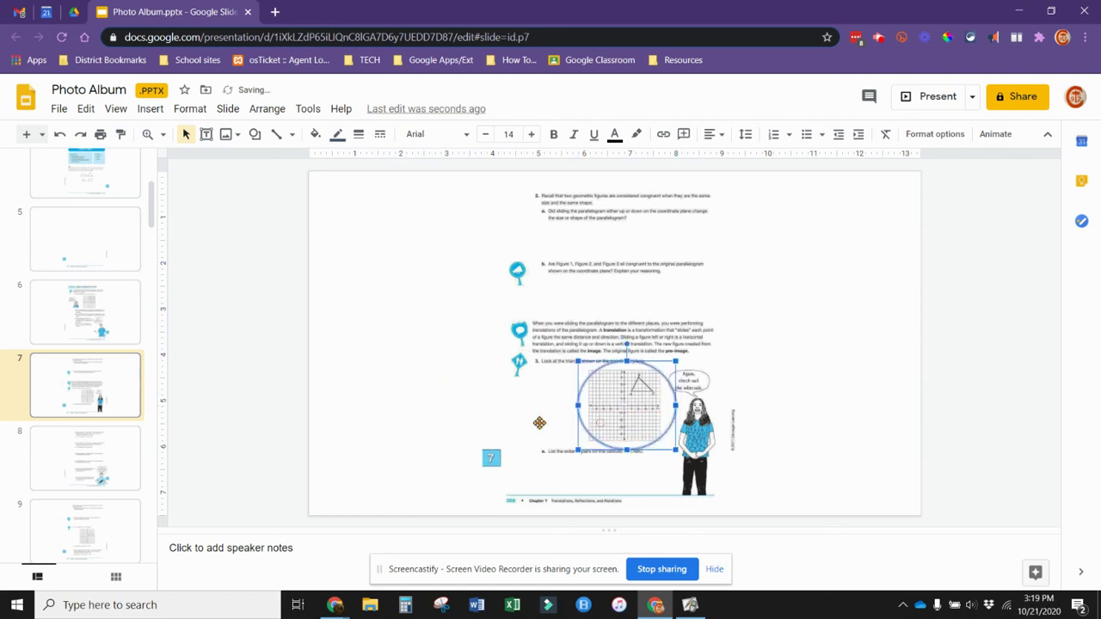
left_click(405, 416)
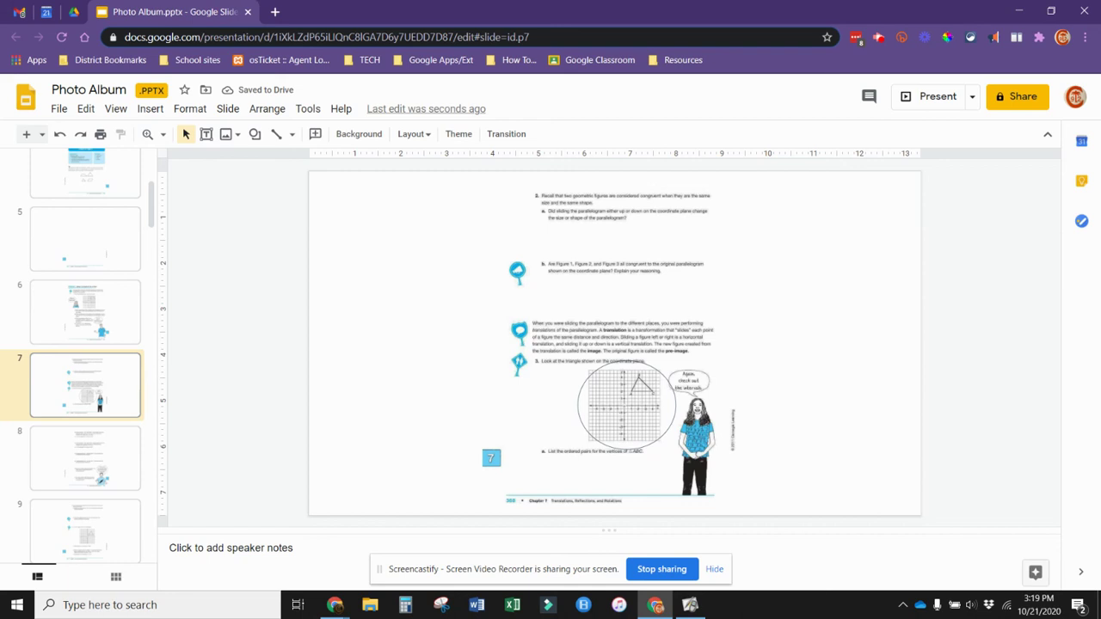
Save the PPTX presentation as a Google Slides file.
key("Up")
key("Up")
scroll(109, 296, "up", 3)
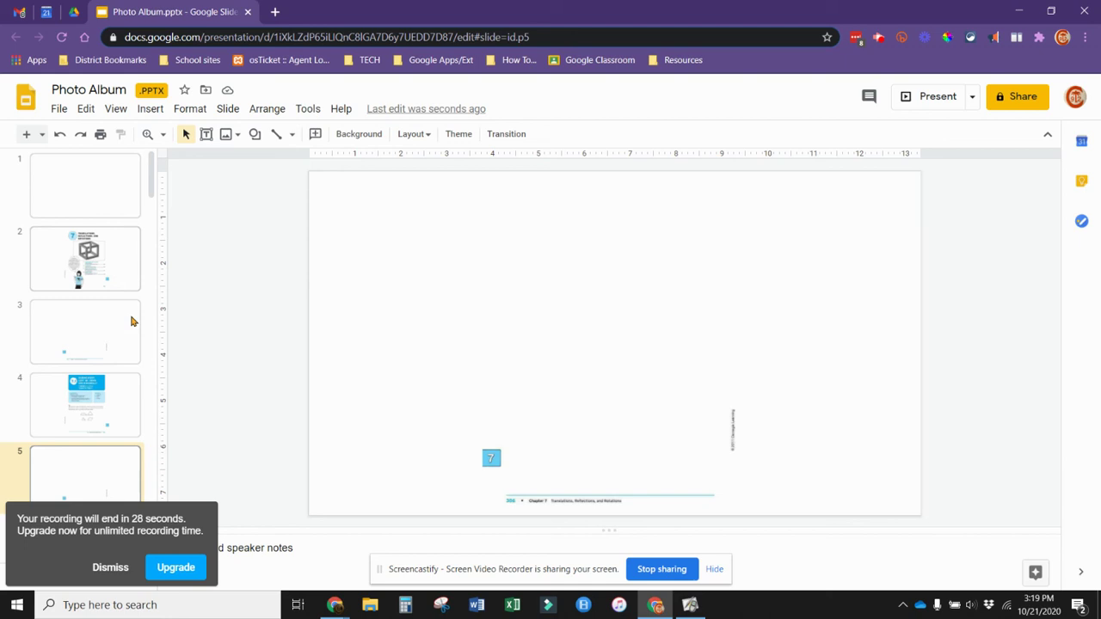
left_click(110, 563)
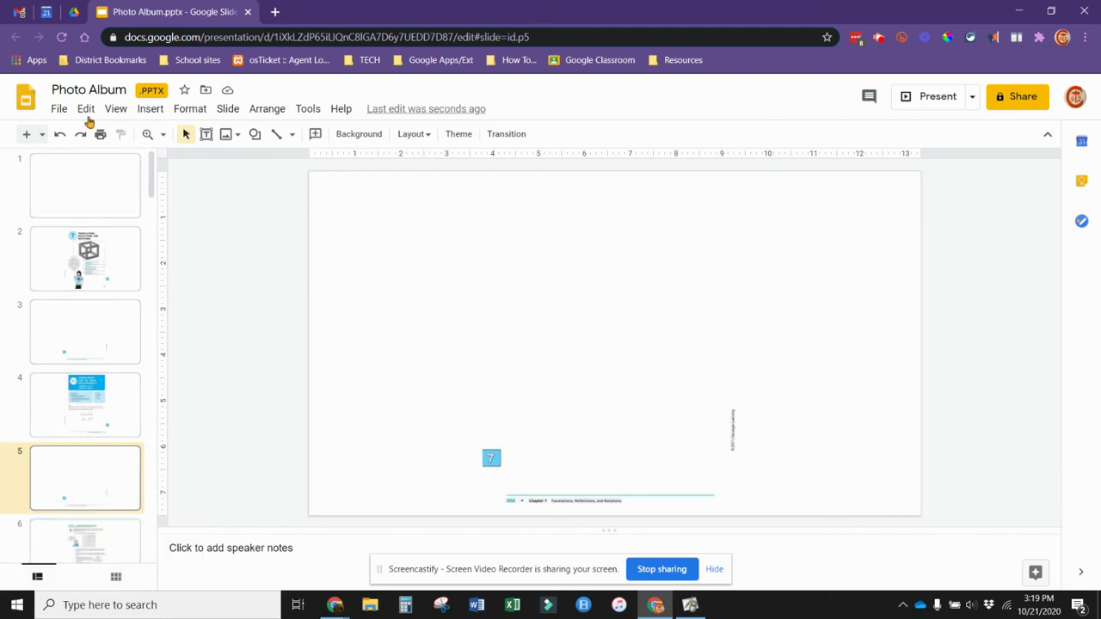
left_click(59, 109)
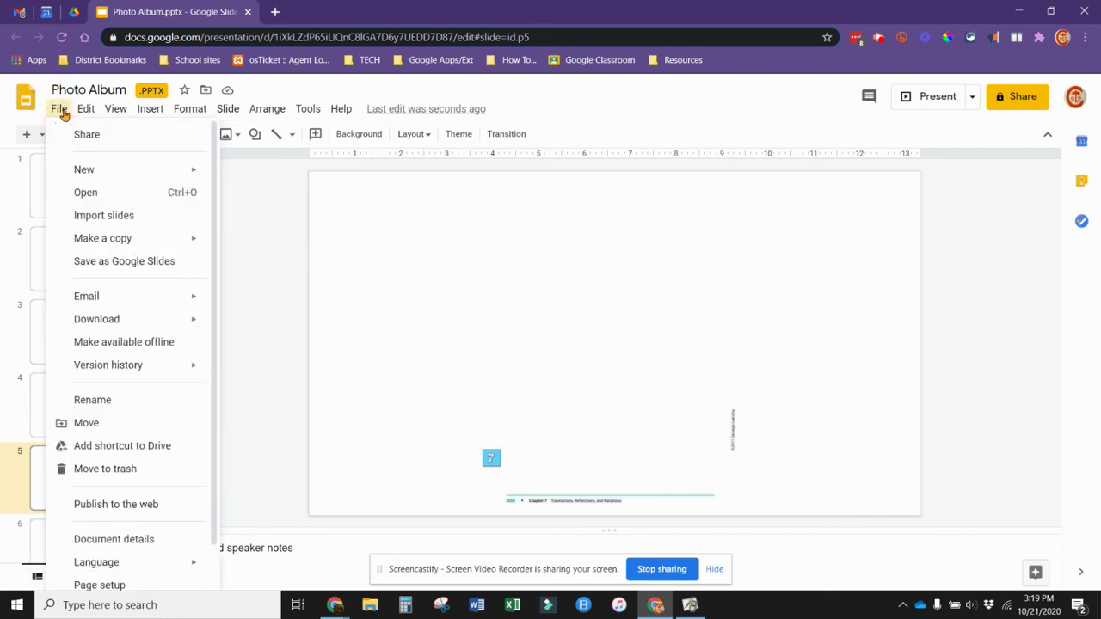
left_click(101, 262)
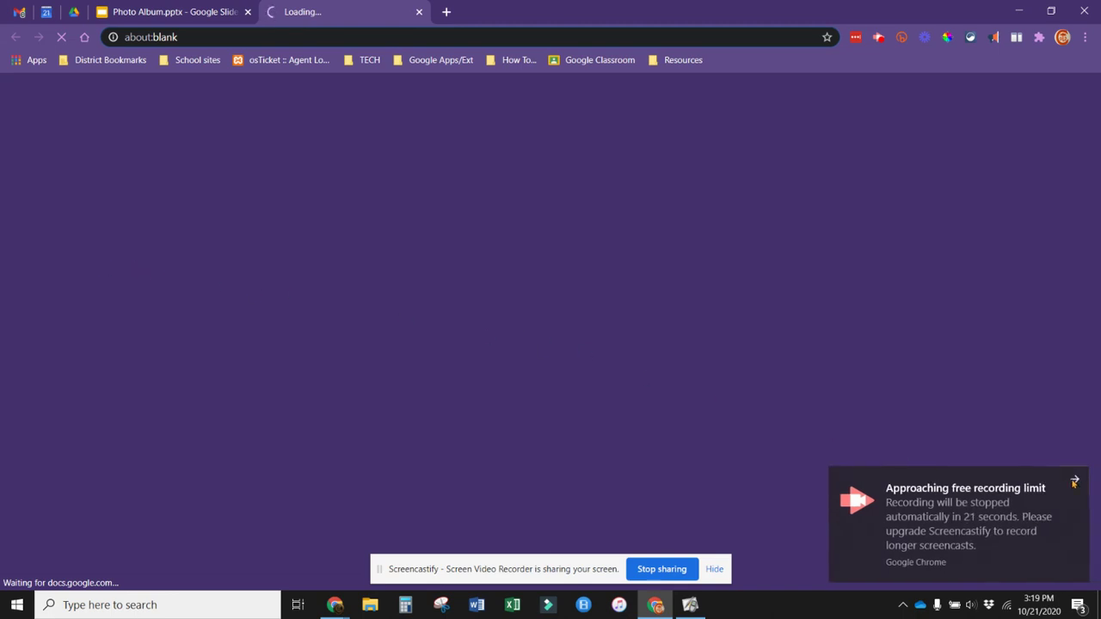
left_click(1075, 482)
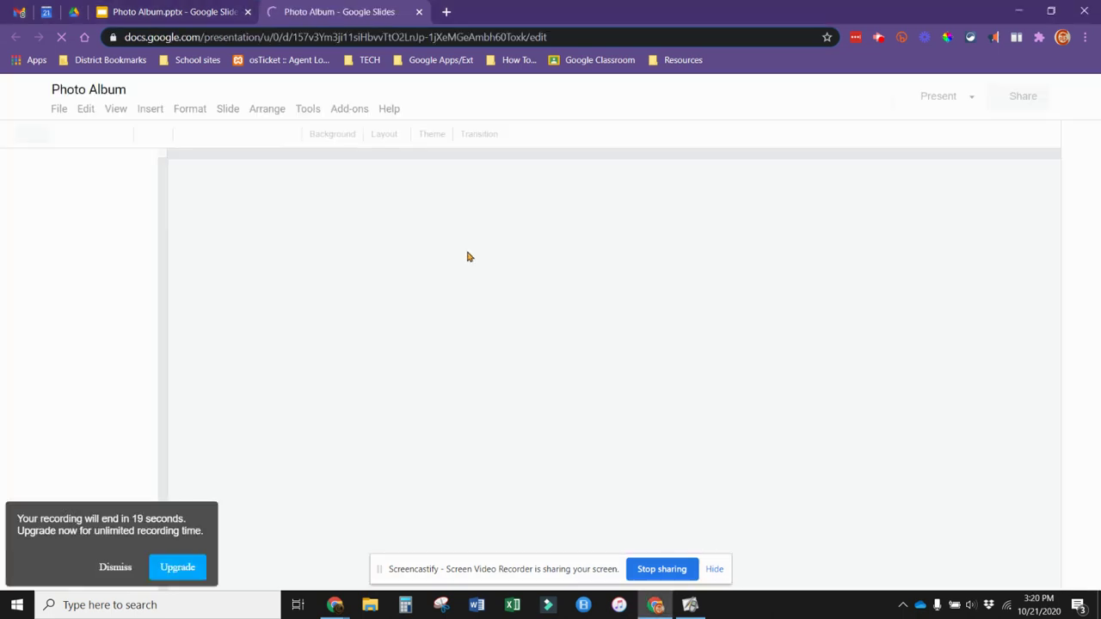
Switch to Google Drive and close the Photo Album.pptx preview to view the files in Demo Folder.
left_click(74, 13)
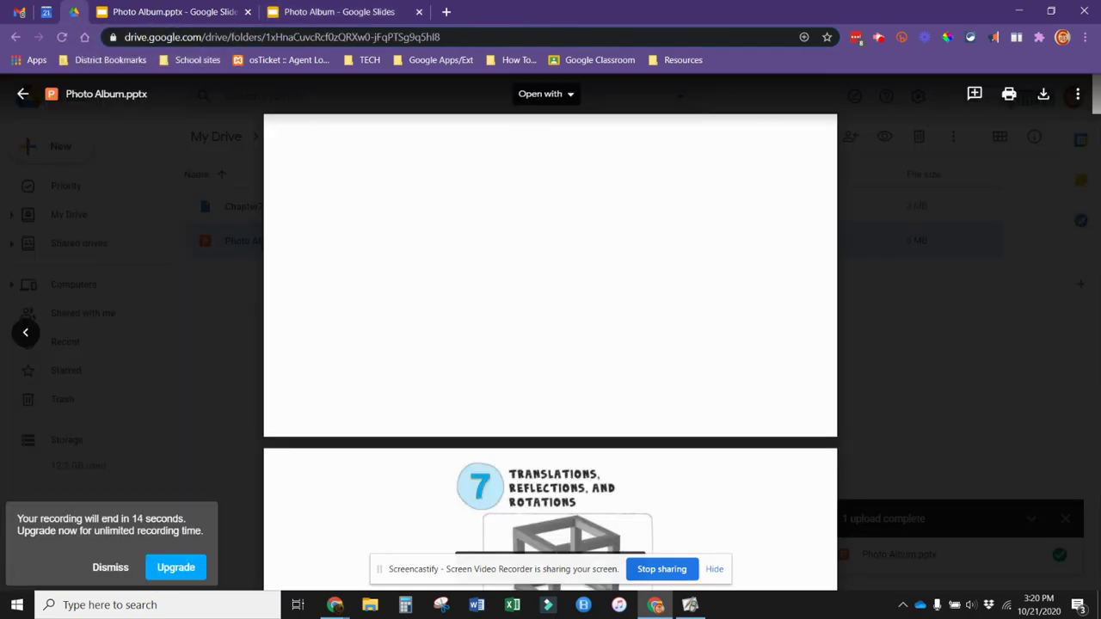
left_click(23, 94)
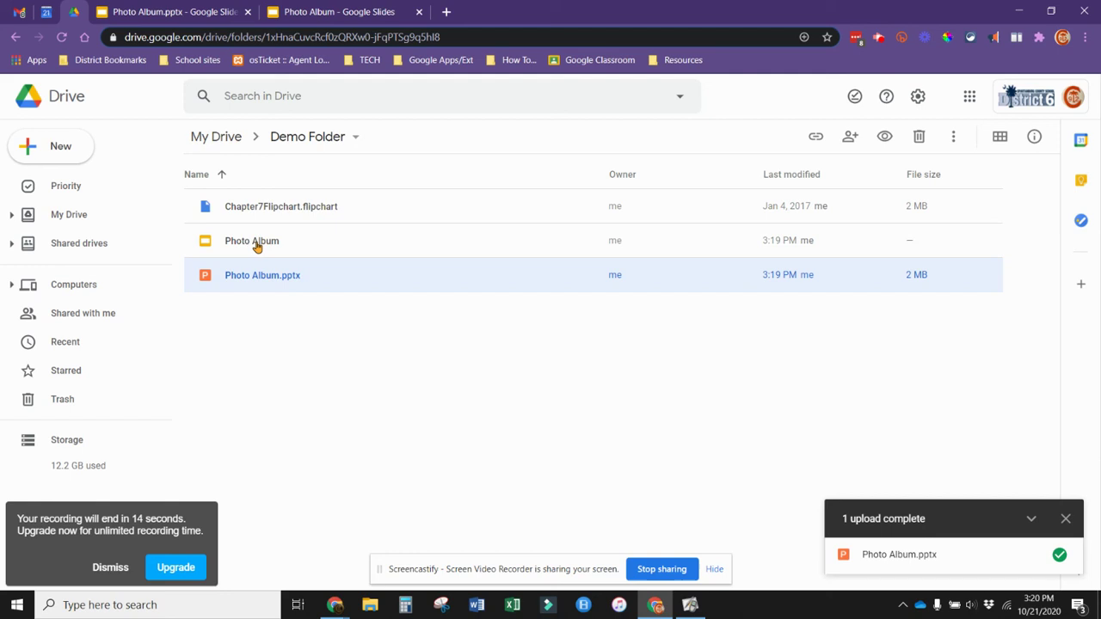